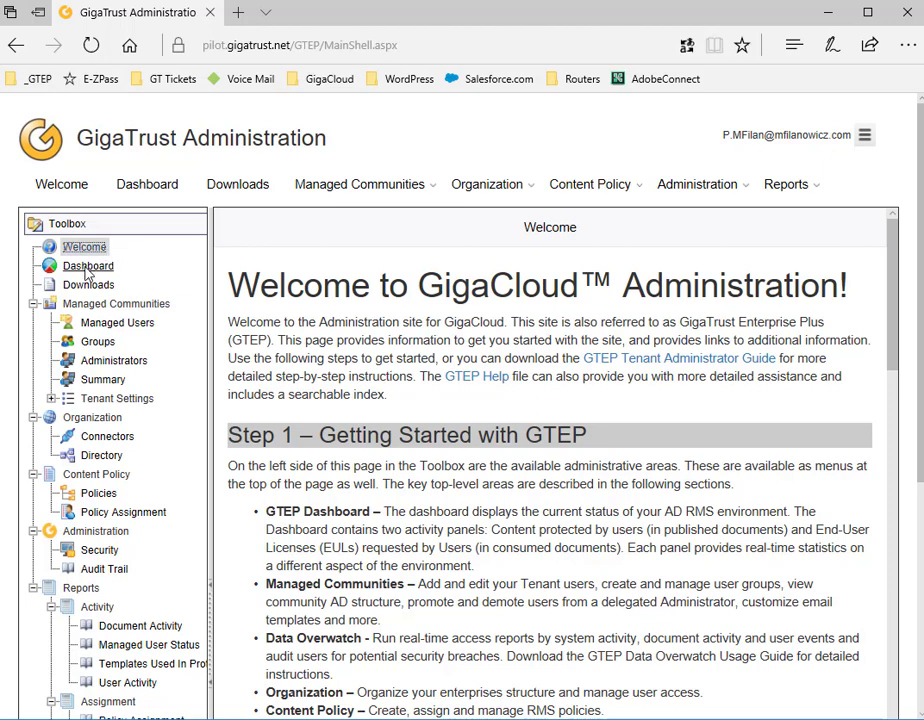
# Collapse the Managed Communities, Content Policy, Administration and Reports sections of the Toolbox
pyautogui.click(32, 304)
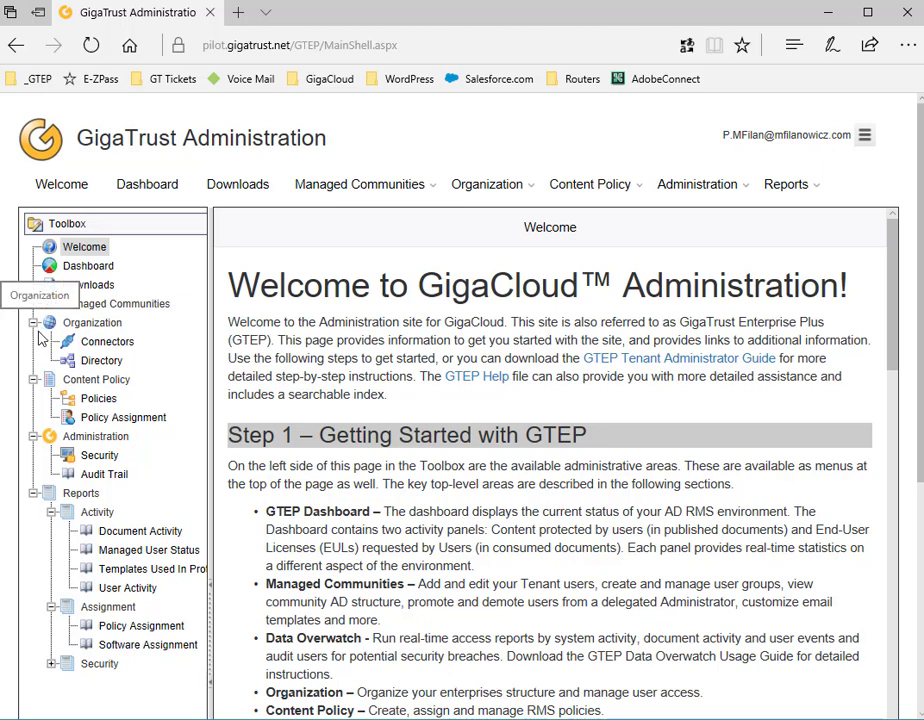
pyautogui.click(34, 379)
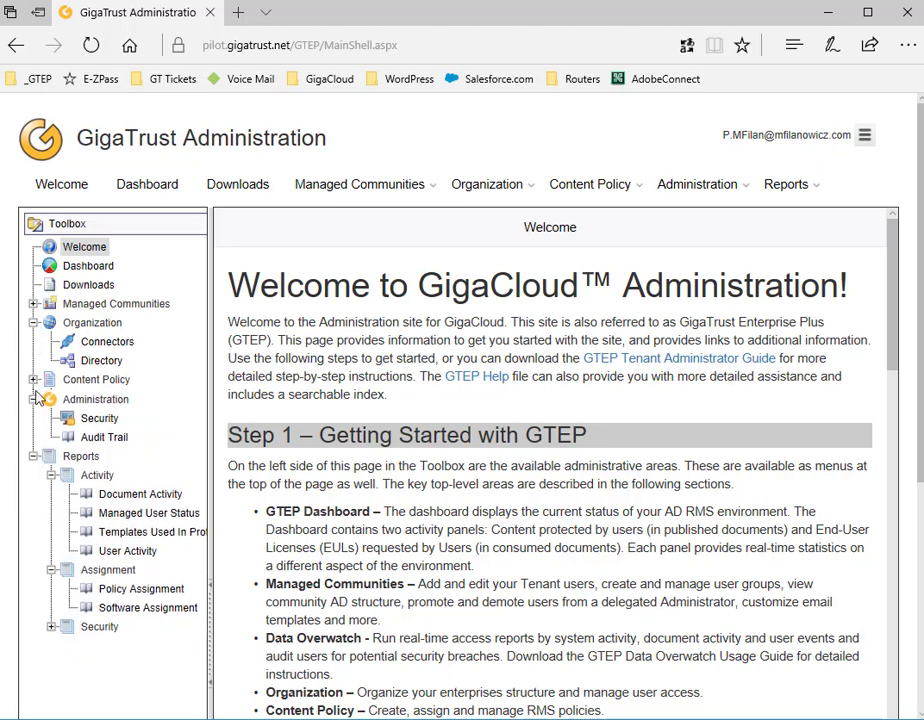
pyautogui.click(34, 398)
pyautogui.click(34, 417)
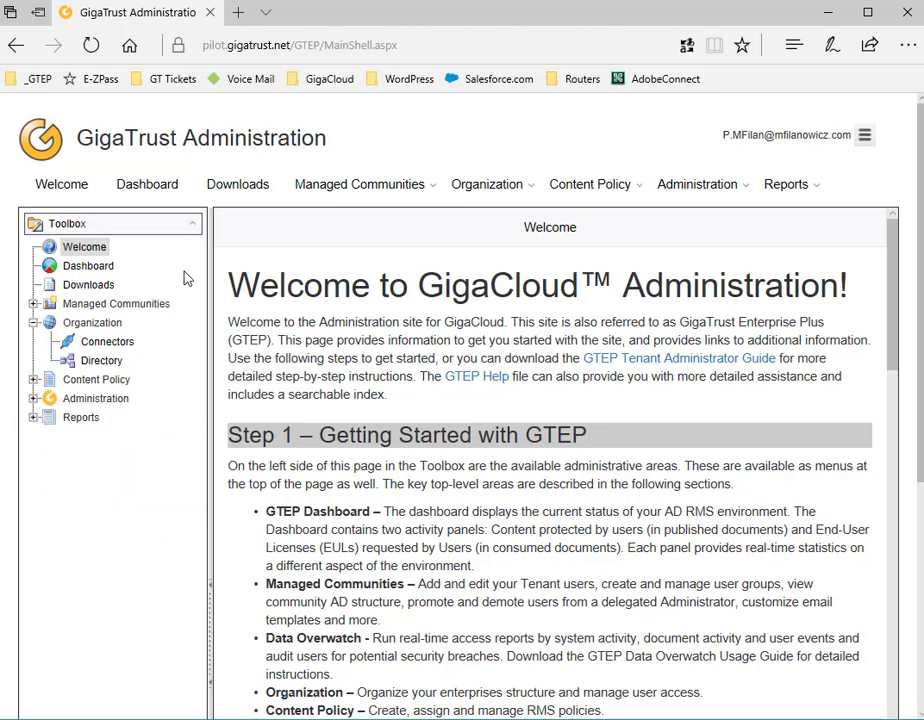
# Open the Organization > Directory page
pyautogui.moveTo(489, 190)
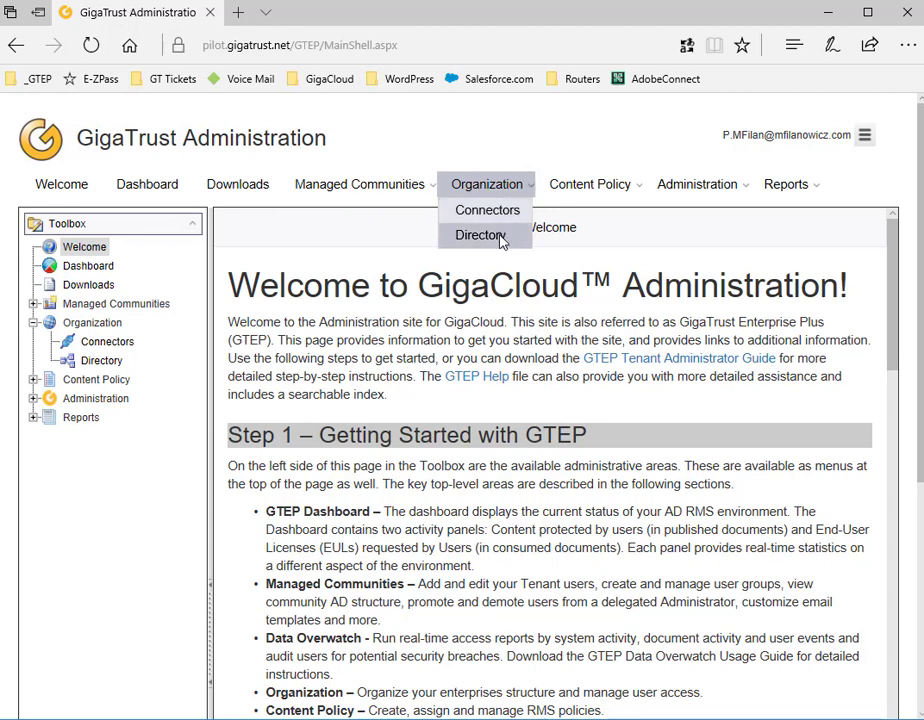
pyautogui.moveTo(736, 190)
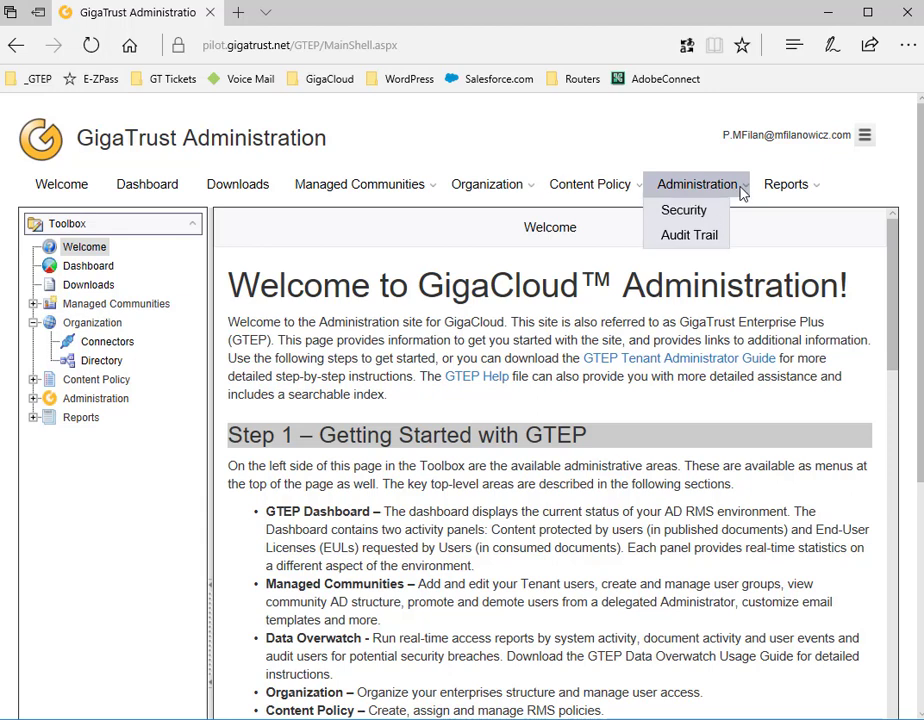
pyautogui.moveTo(810, 192)
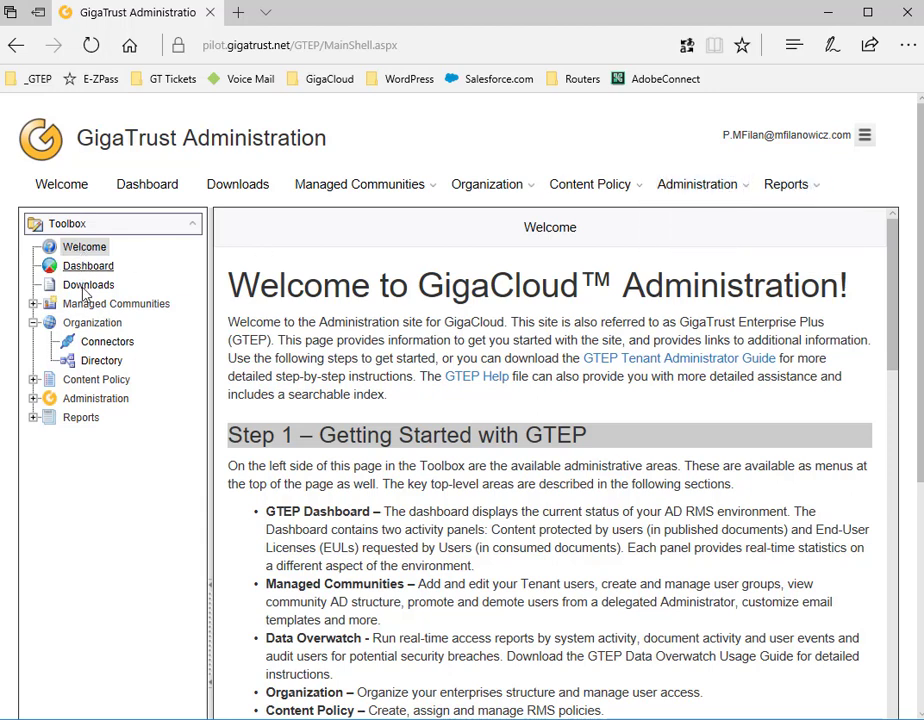
pyautogui.click(101, 361)
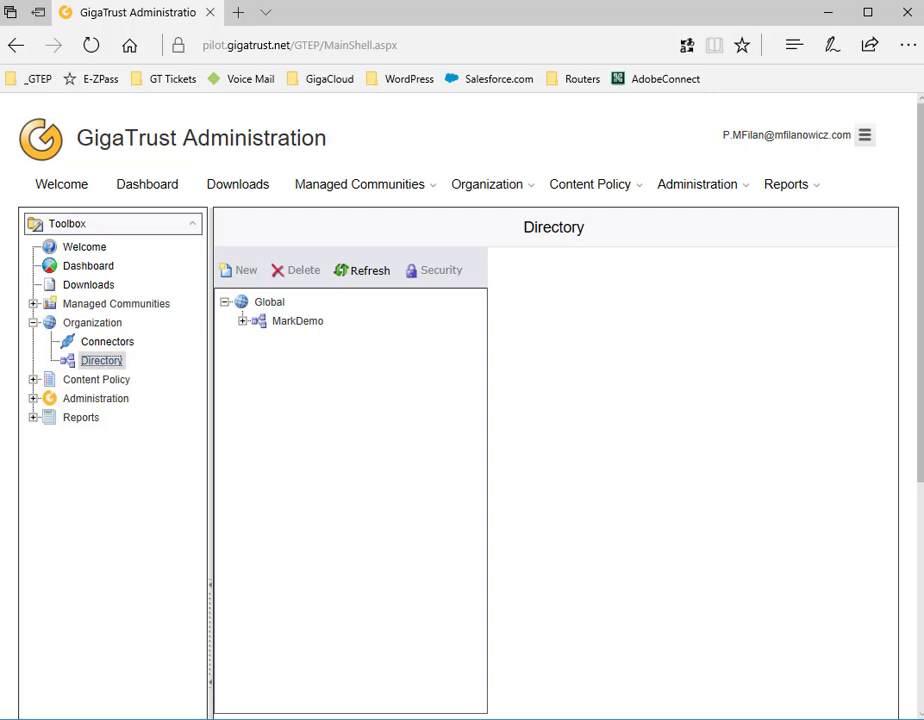
# Select Global, then MarkDemo to show its content policies, and begin a new directory entry
pyautogui.click(270, 304)
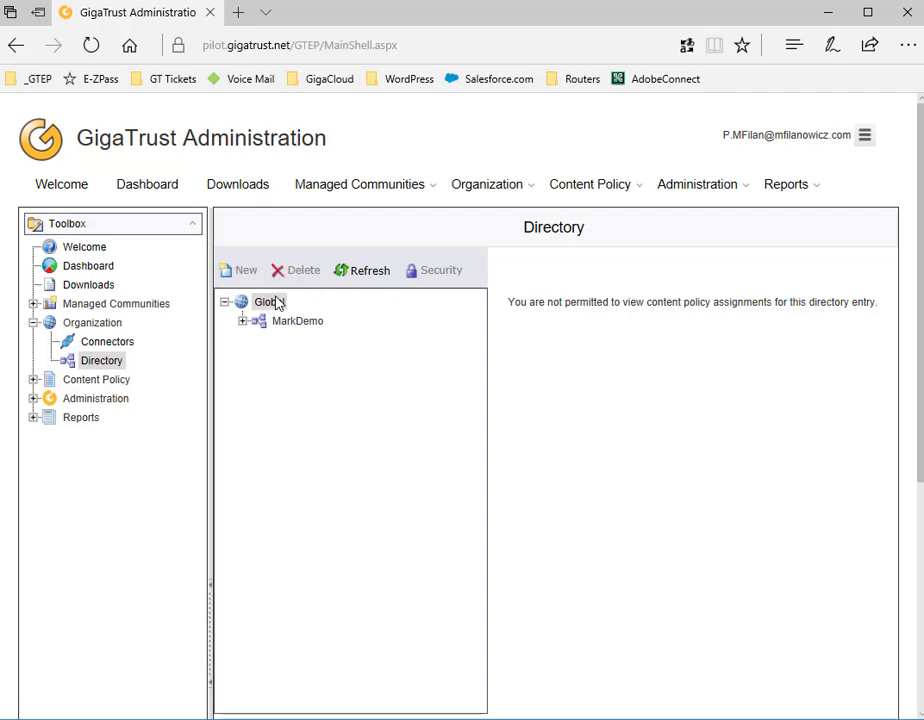
pyautogui.click(296, 321)
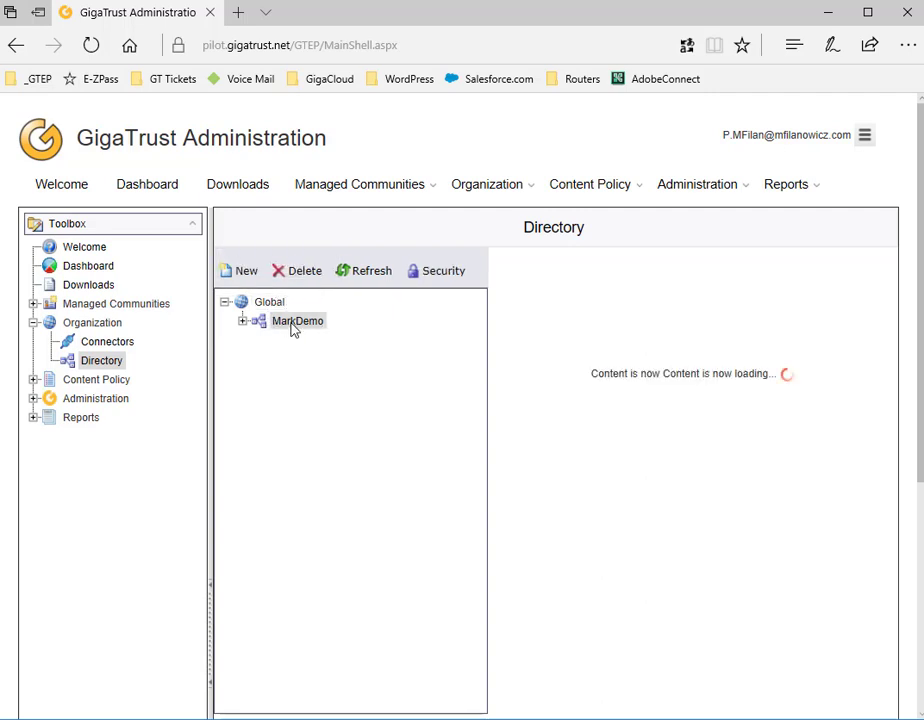
pyautogui.click(249, 273)
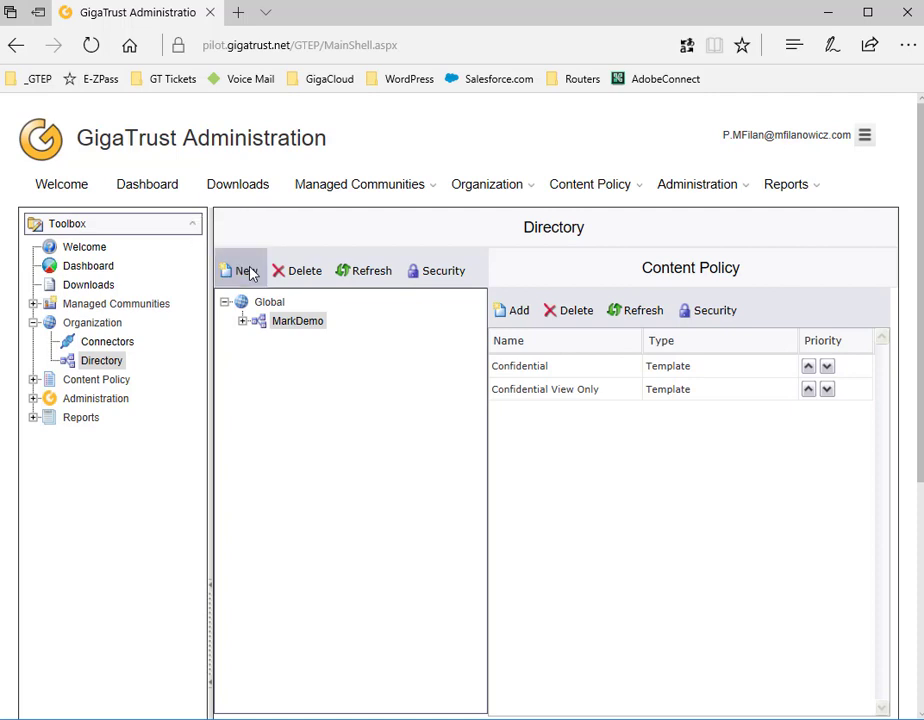
# Step past the wizard's welcome page, then cancel the new directory entry
pyautogui.click(548, 599)
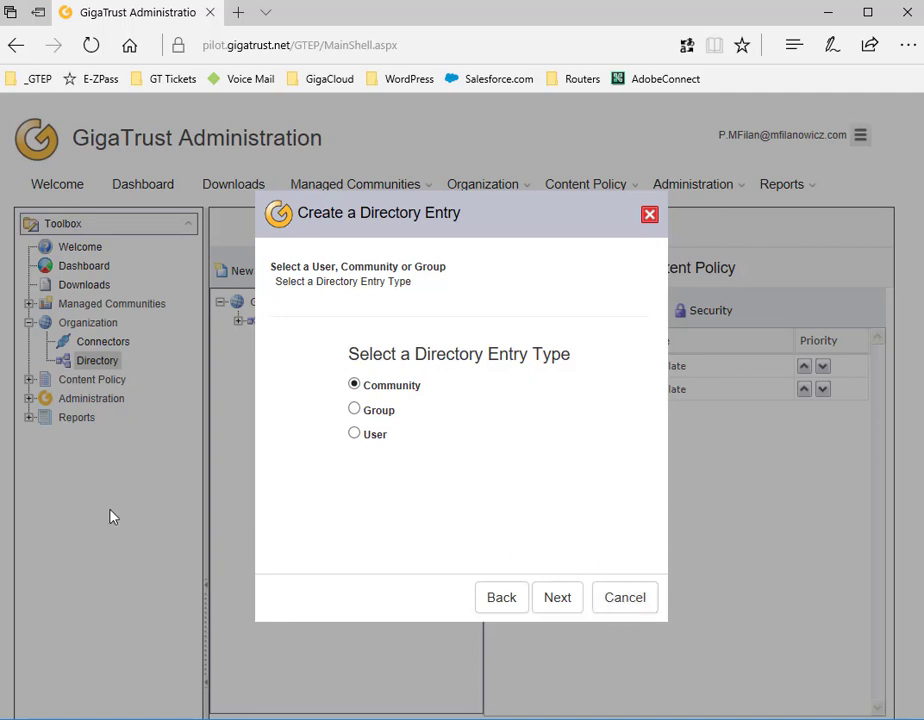
pyautogui.click(602, 597)
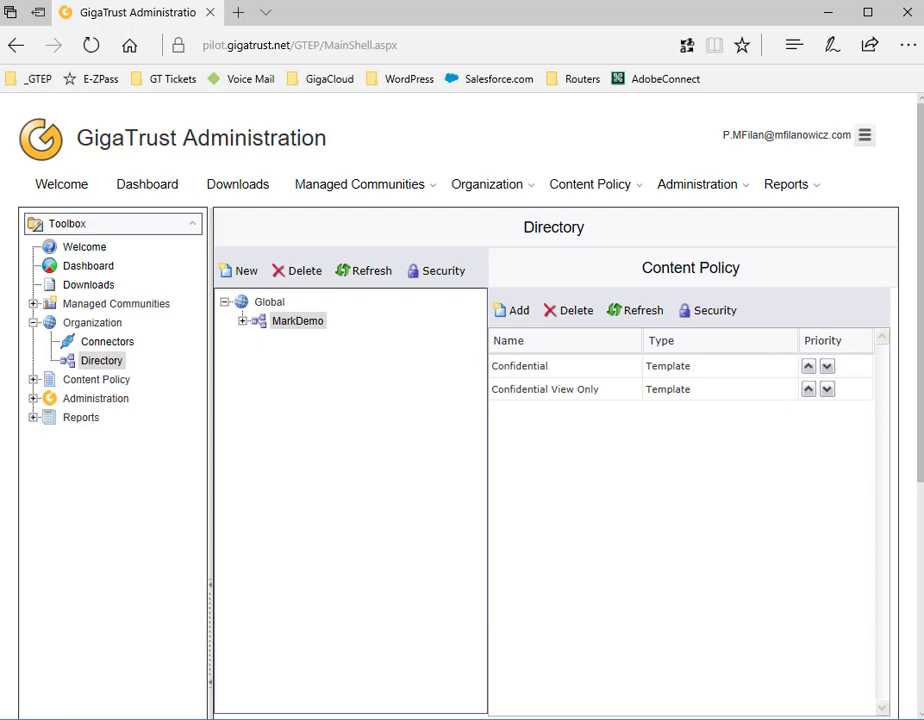
pyautogui.click(303, 324)
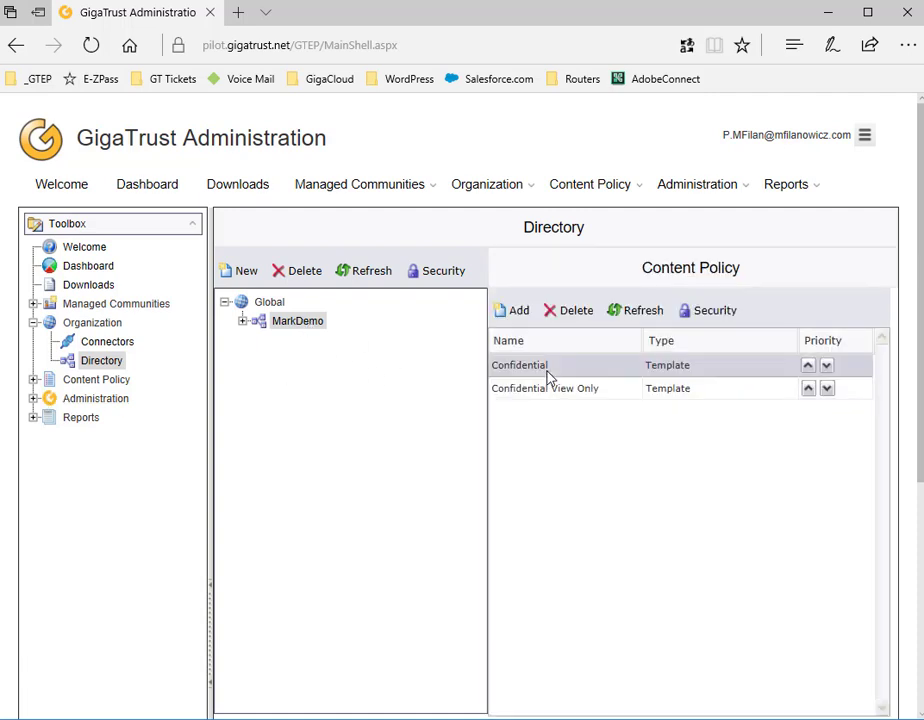
pyautogui.click(546, 390)
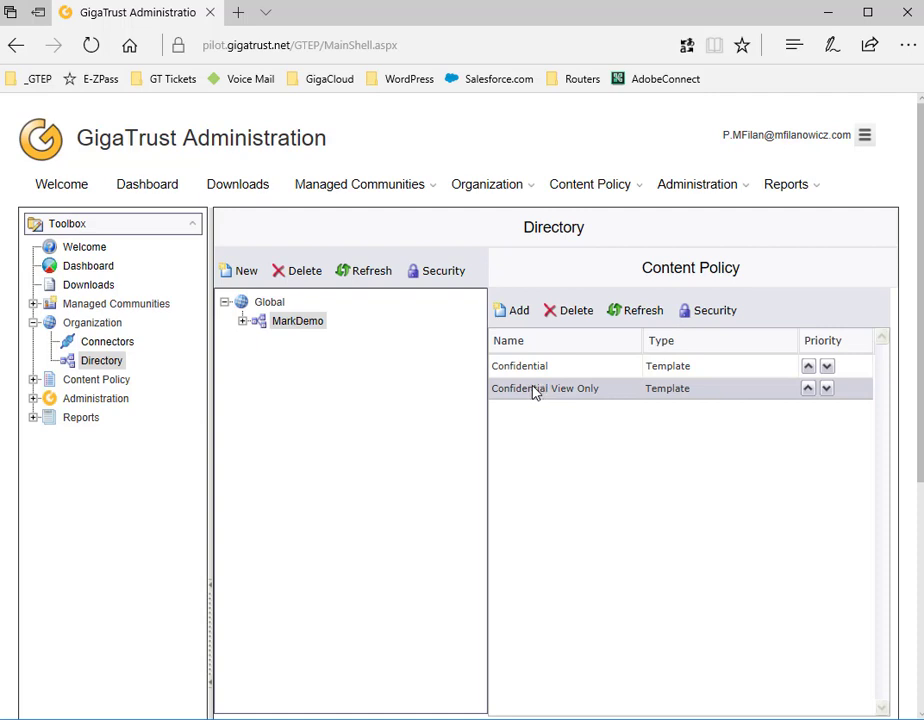
pyautogui.click(294, 327)
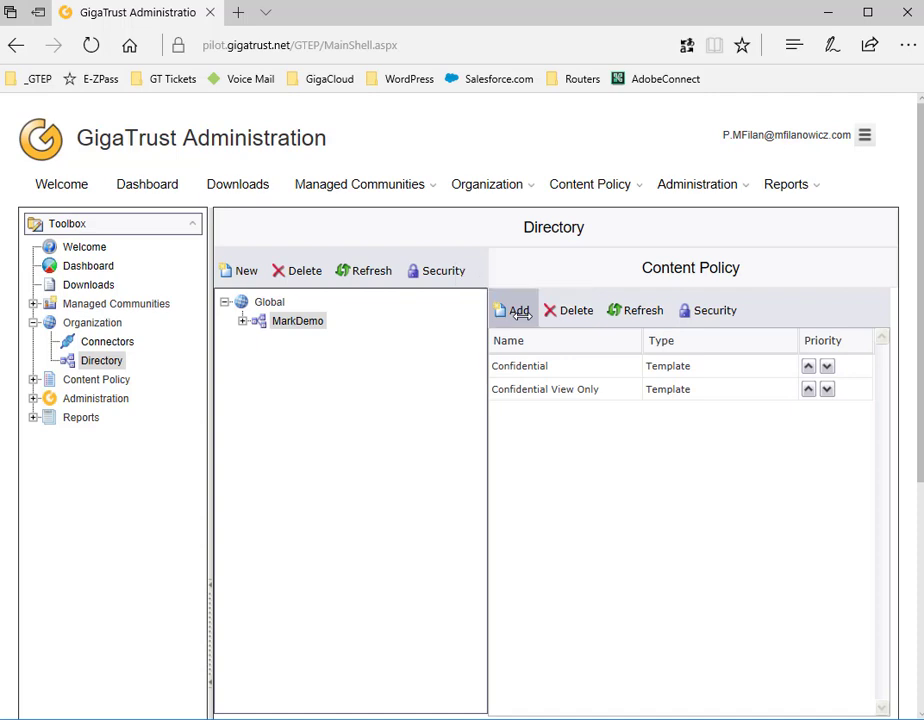
pyautogui.click(519, 312)
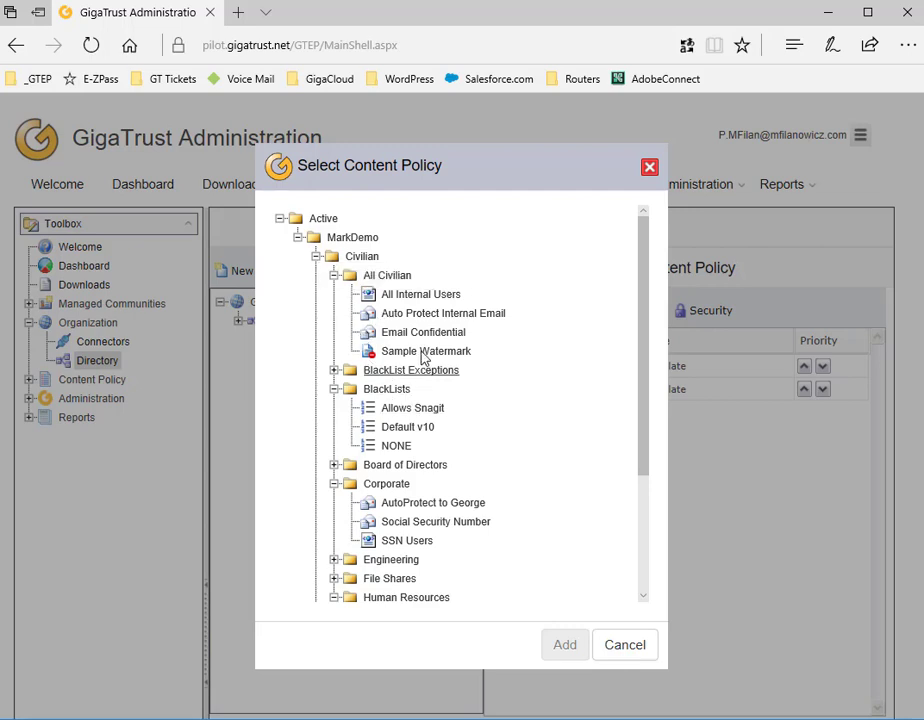
pyautogui.click(424, 296)
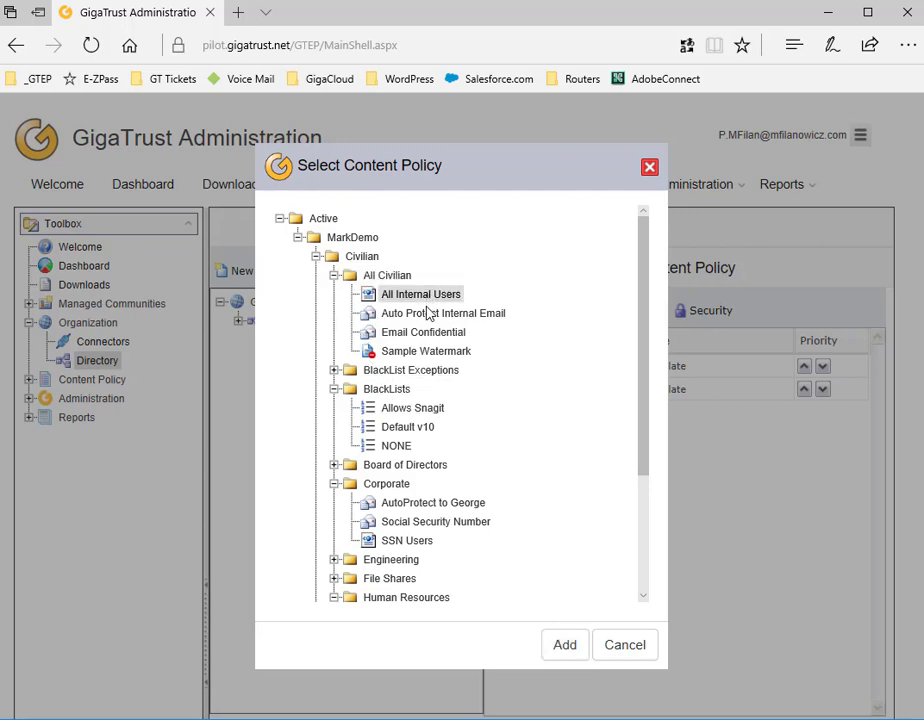
pyautogui.click(563, 643)
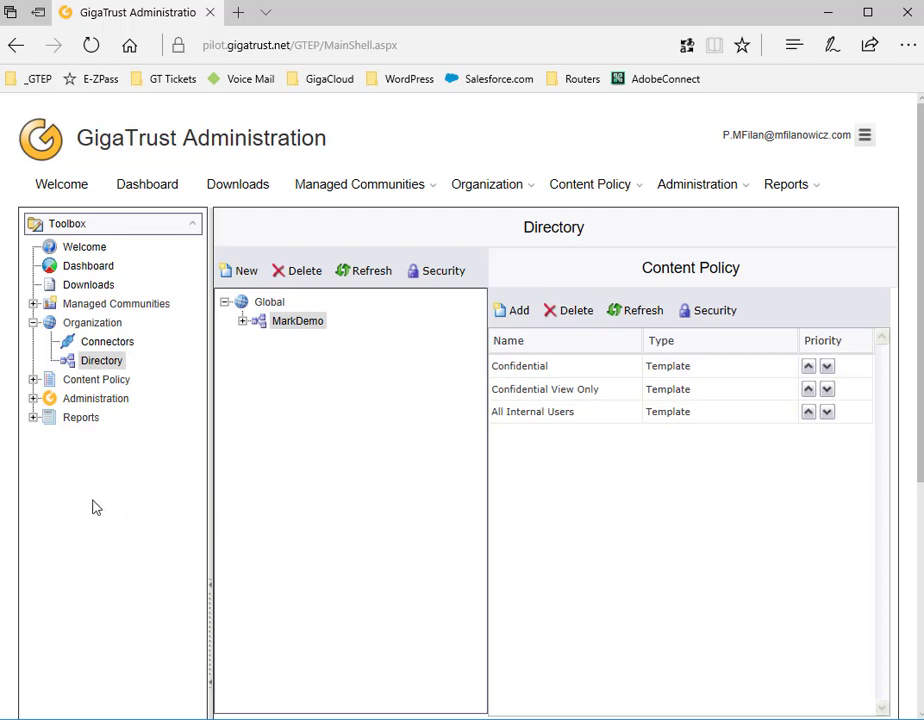
pyautogui.click(528, 411)
pyautogui.click(572, 308)
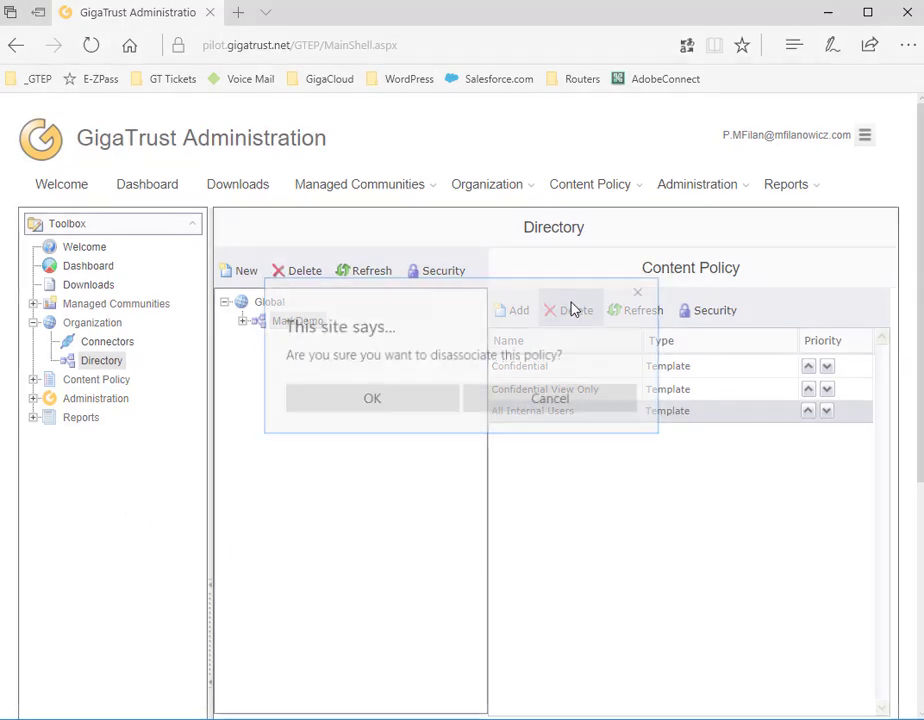
pyautogui.click(402, 398)
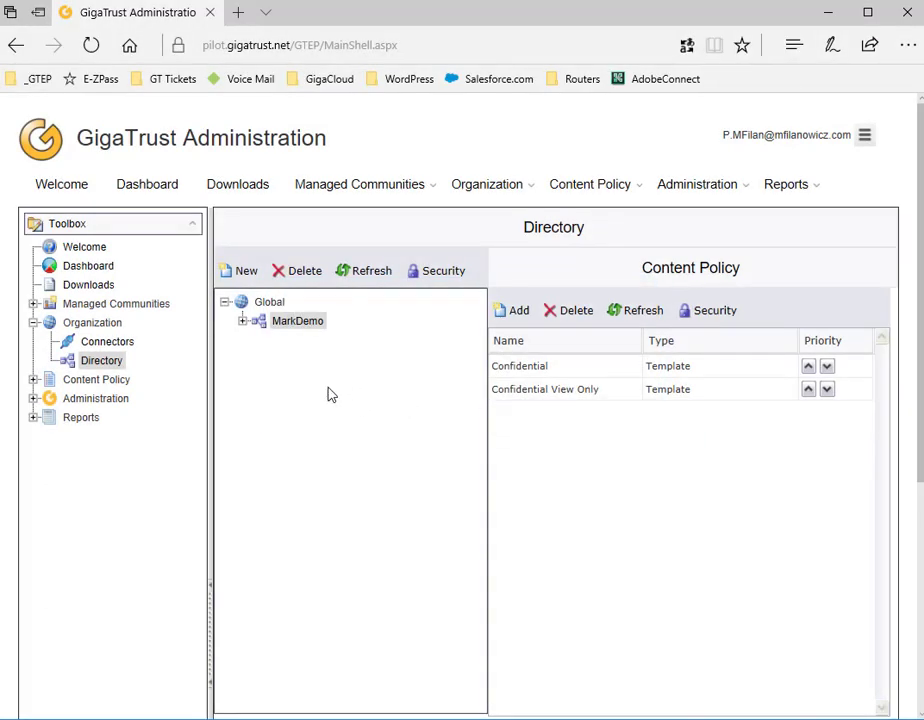
# Create a community named 'Training' under MarkDemo and select it
pyautogui.click(300, 322)
pyautogui.click(243, 274)
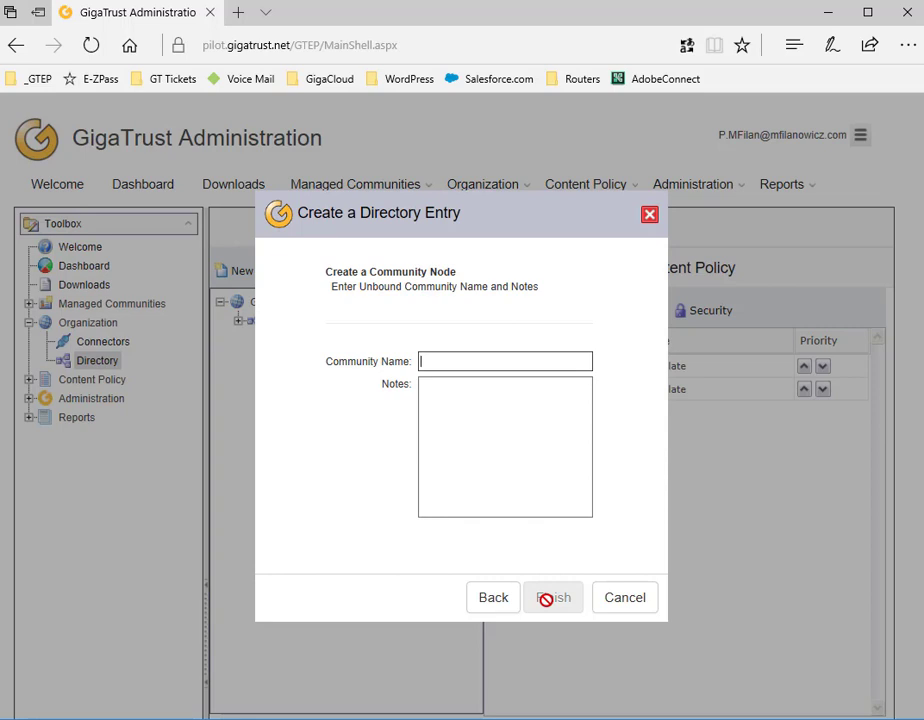
pyautogui.write('Training')
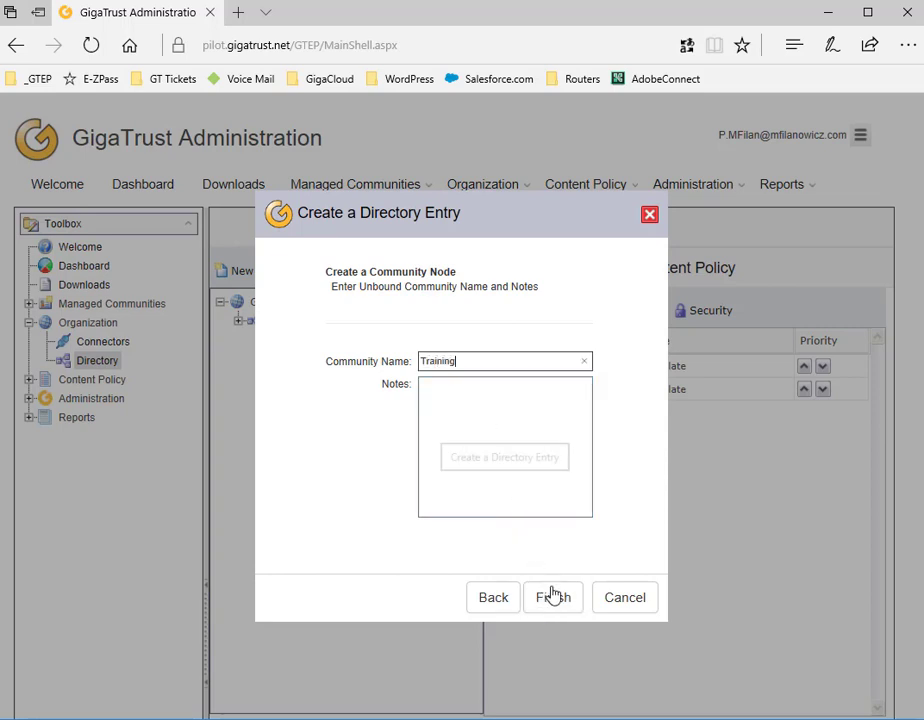
pyautogui.click(553, 598)
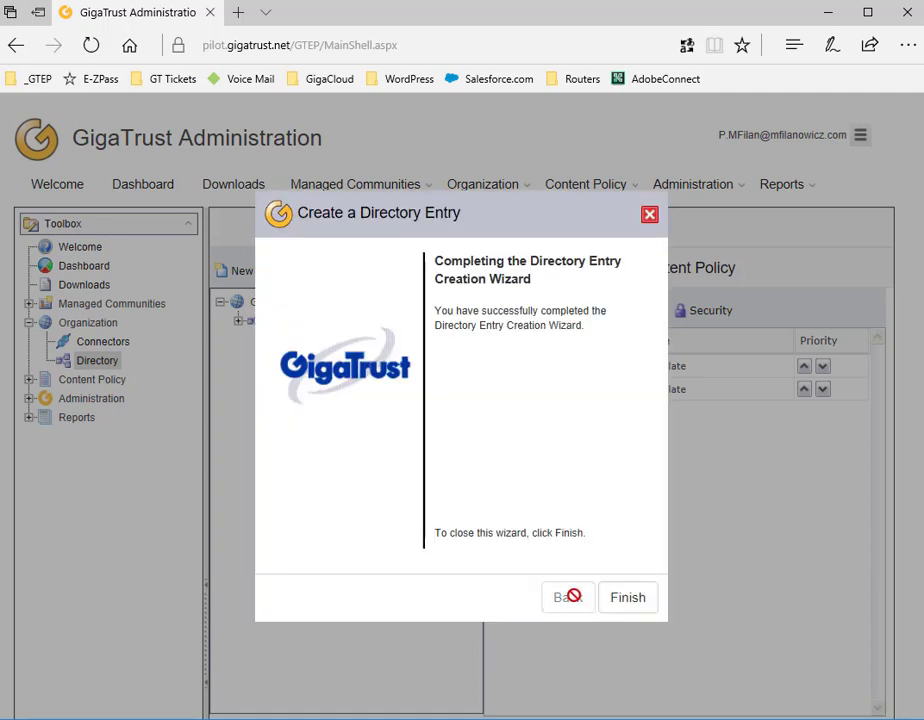
pyautogui.click(628, 598)
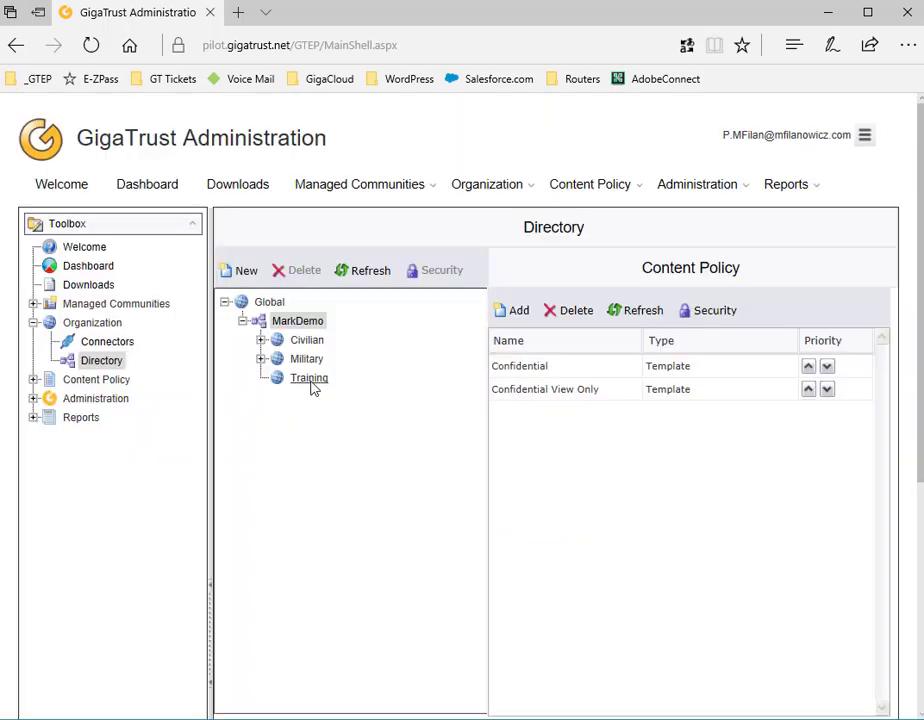
pyautogui.click(310, 384)
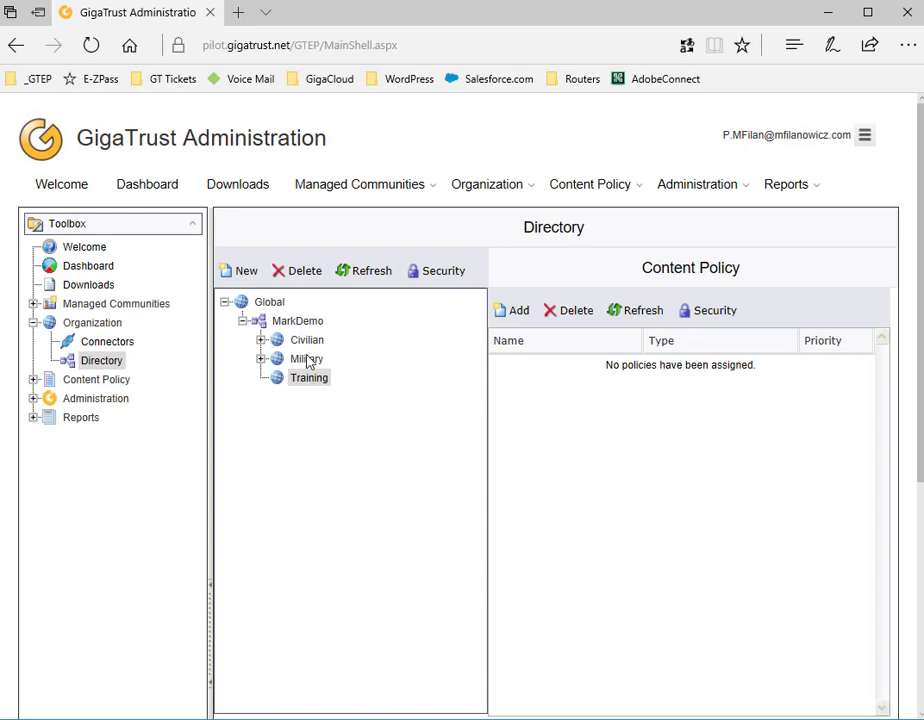
# Add the Trainers group to Training as a group entry, found by searching 't*'
pyautogui.click(247, 271)
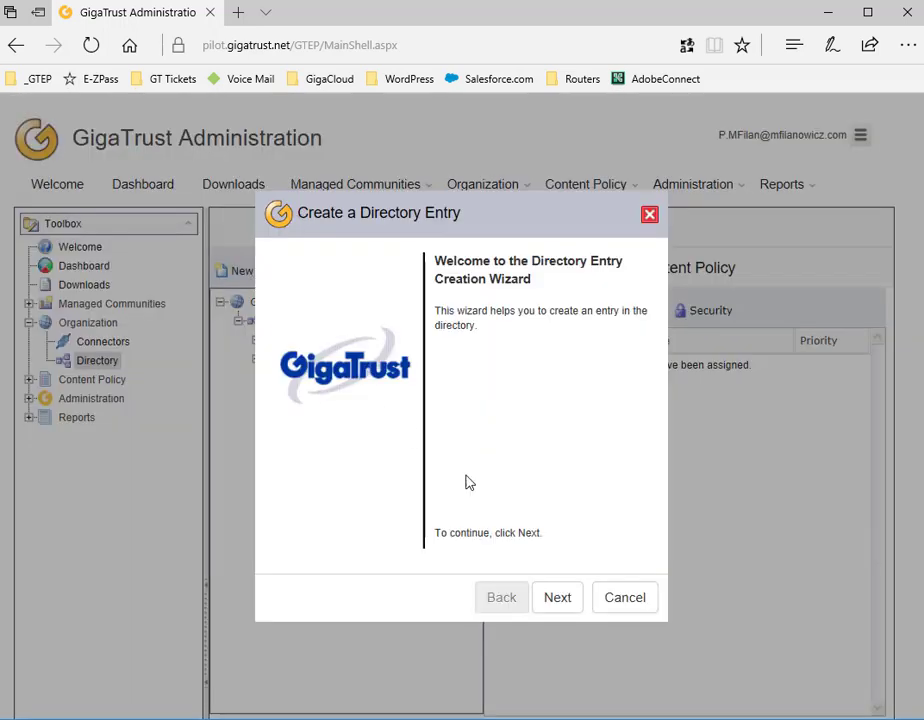
pyautogui.click(547, 597)
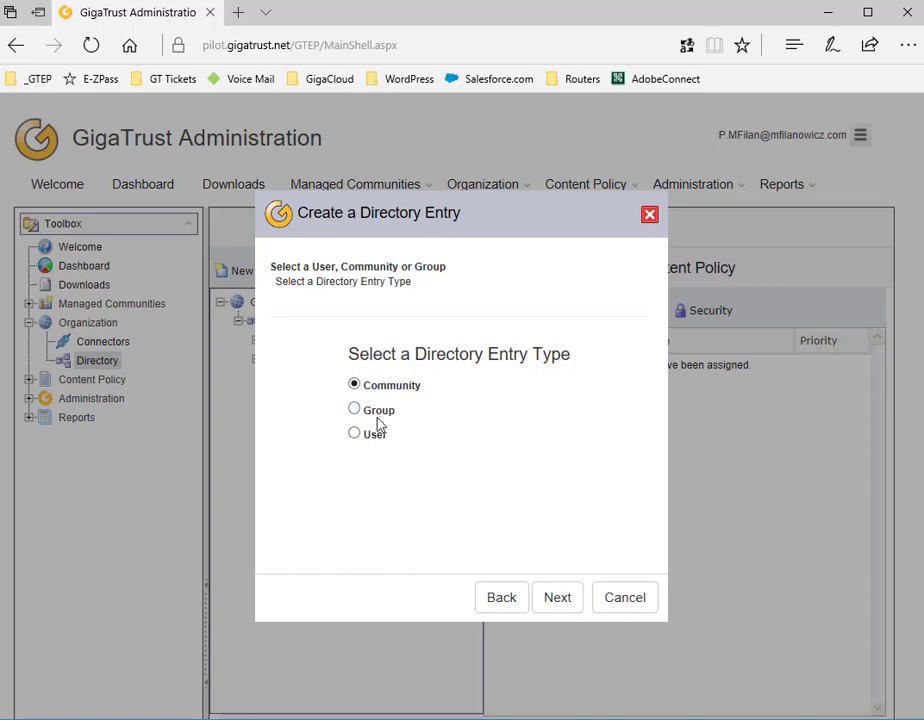
pyautogui.click(379, 416)
pyautogui.click(558, 597)
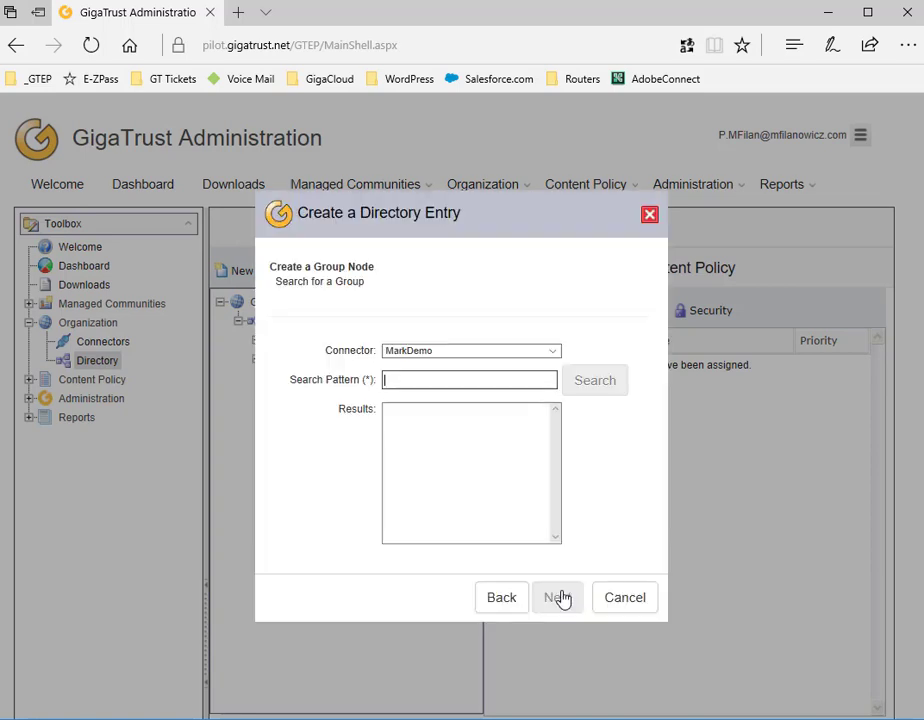
pyautogui.write('t*')
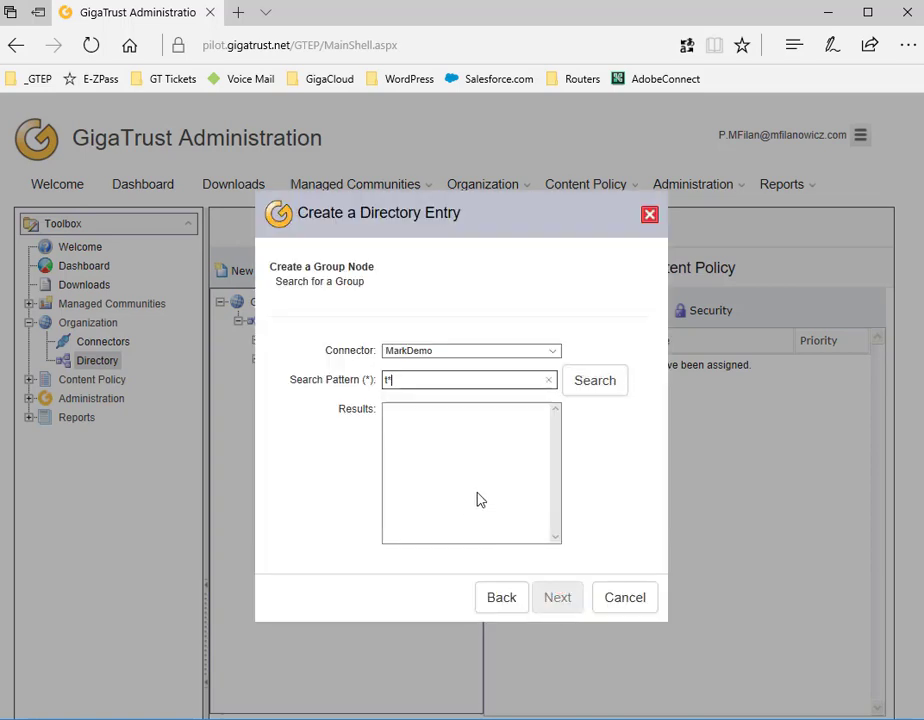
pyautogui.press('Return')
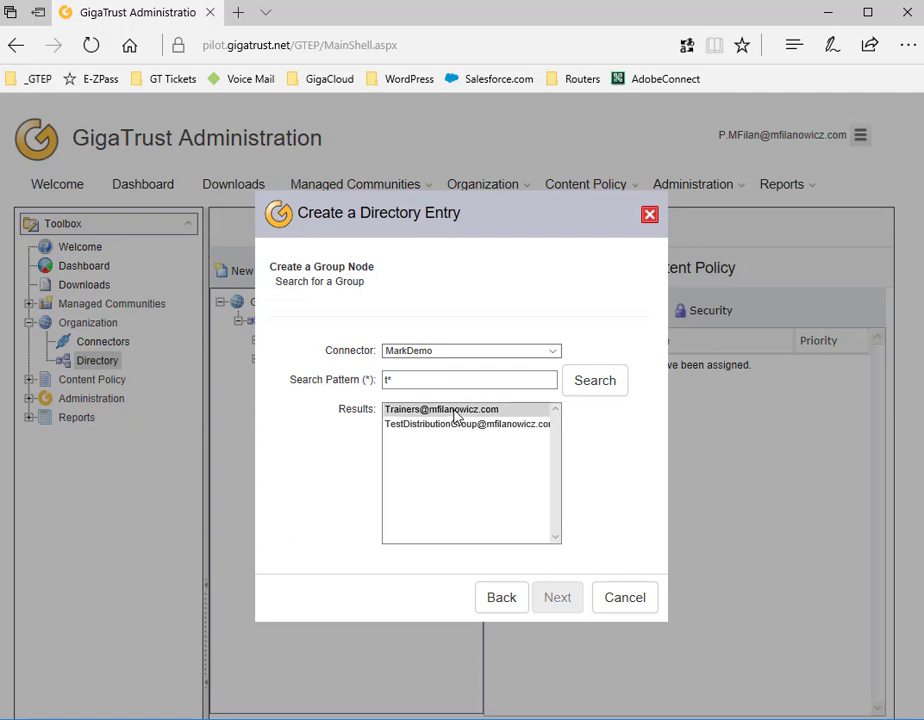
pyautogui.click(455, 411)
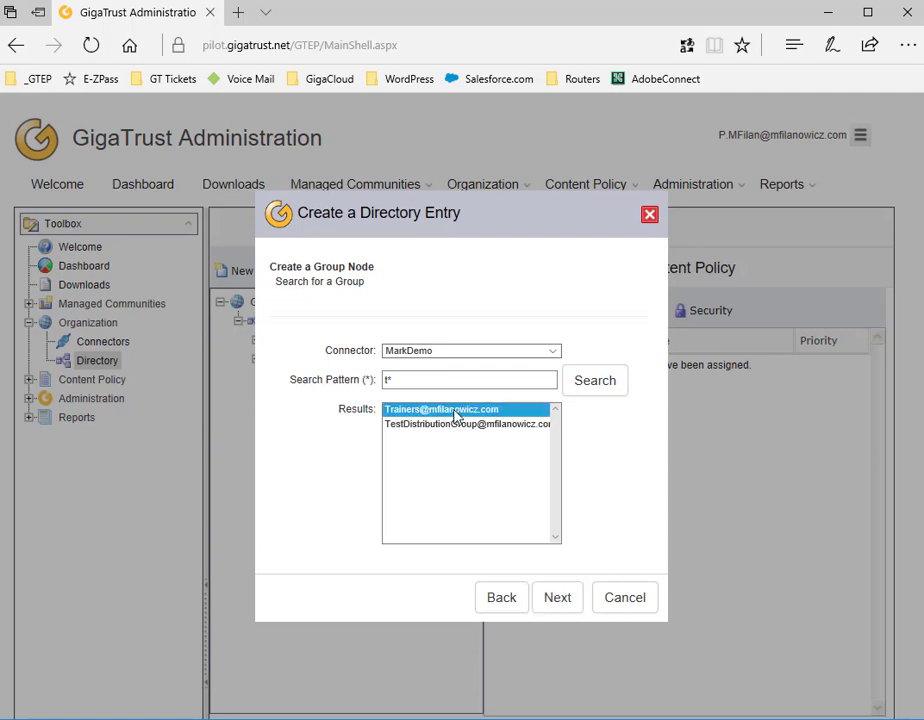
pyautogui.click(553, 598)
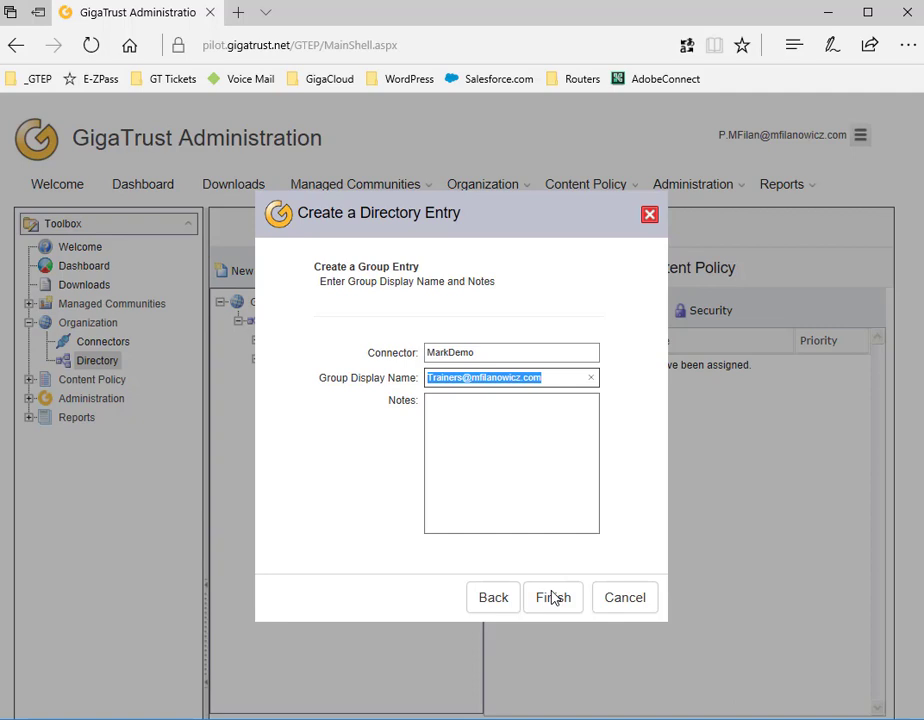
pyautogui.click(553, 598)
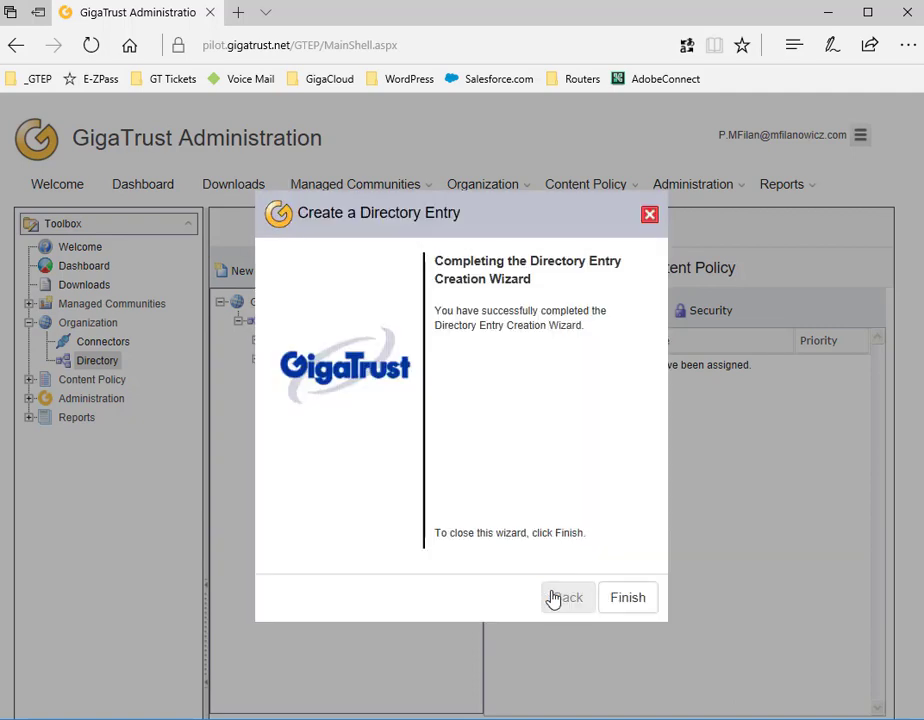
pyautogui.click(619, 600)
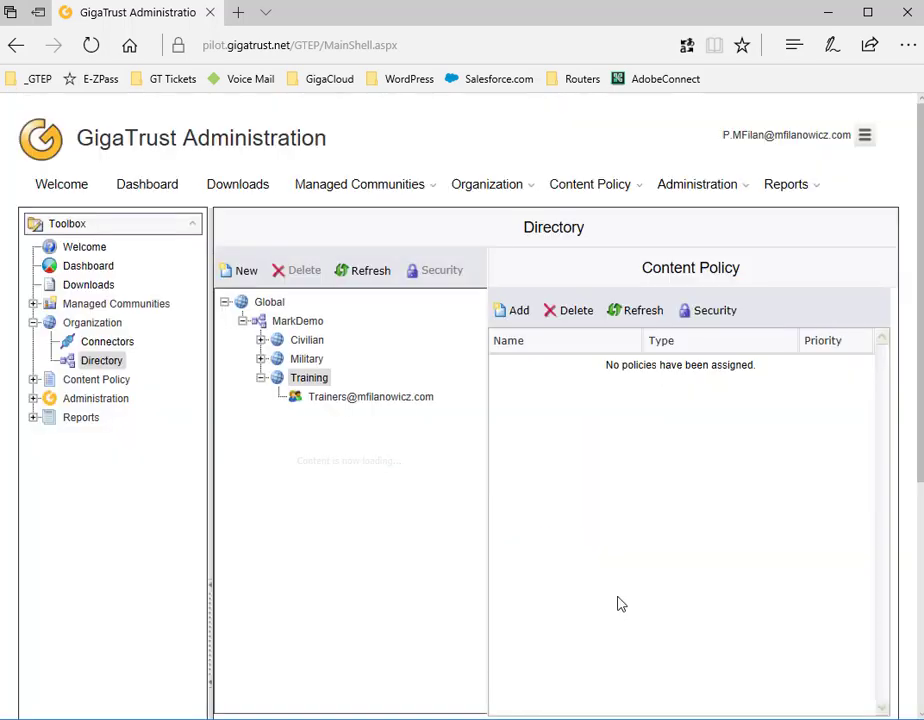
pyautogui.click(319, 377)
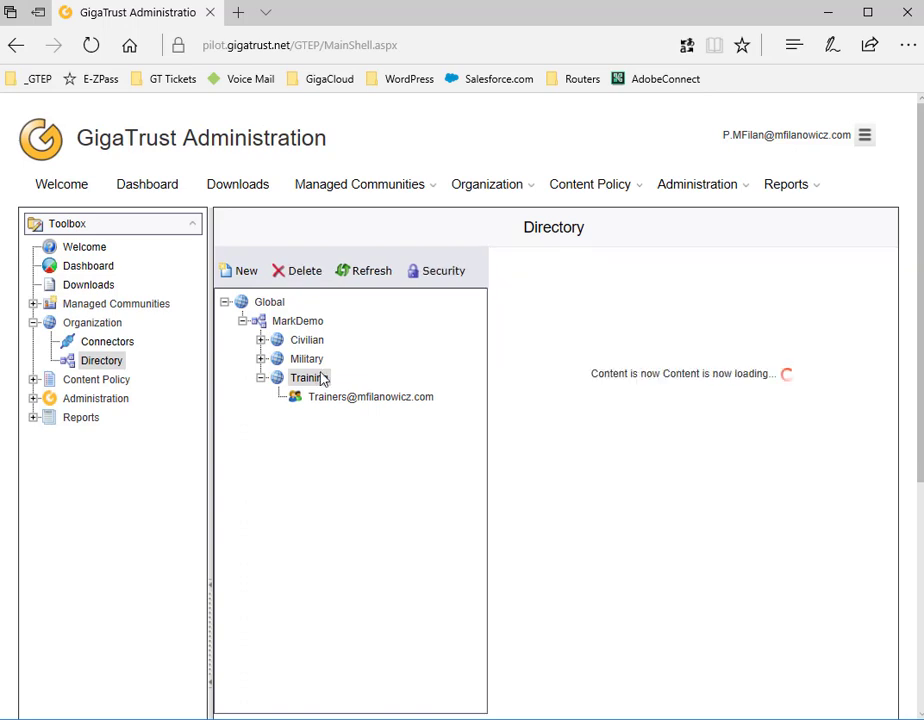
# Add the NewHires group to Training as a group entry, found by searching 'n*'
pyautogui.click(242, 273)
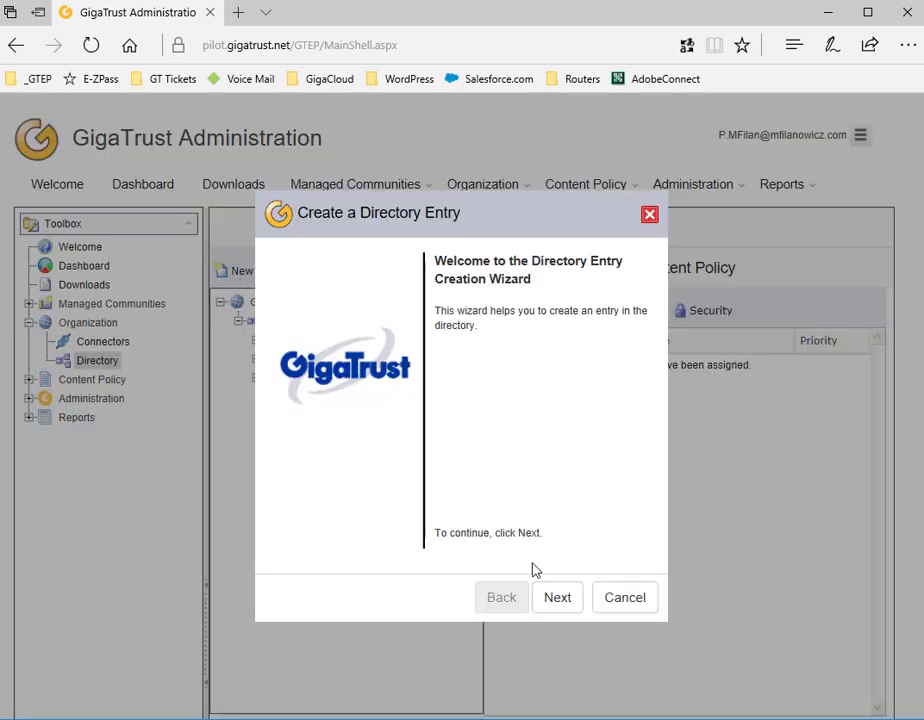
pyautogui.click(558, 597)
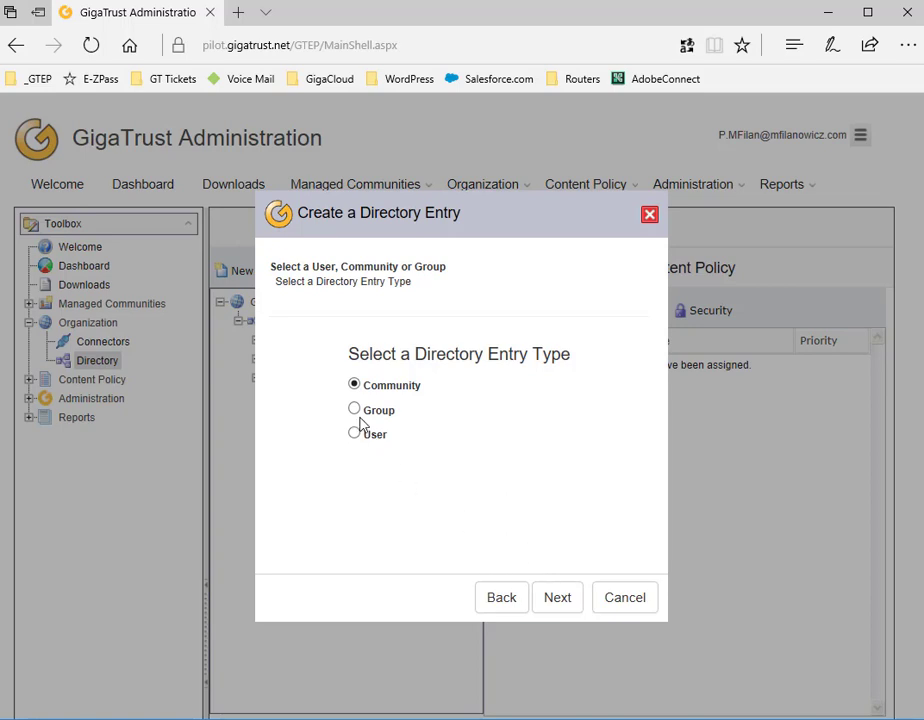
pyautogui.click(356, 411)
pyautogui.click(550, 600)
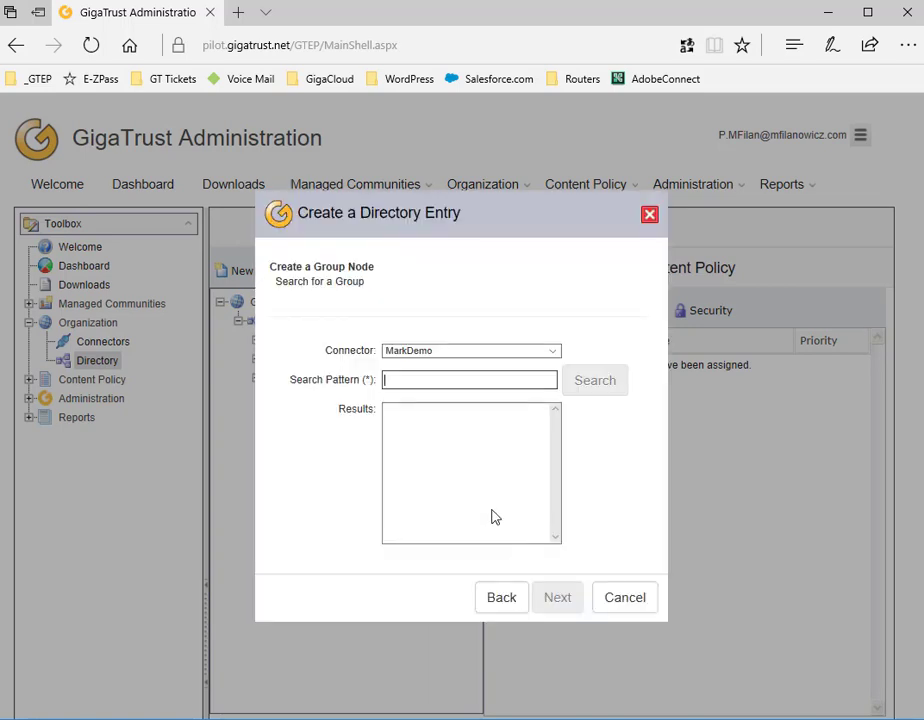
pyautogui.write('n*')
pyautogui.press('Return')
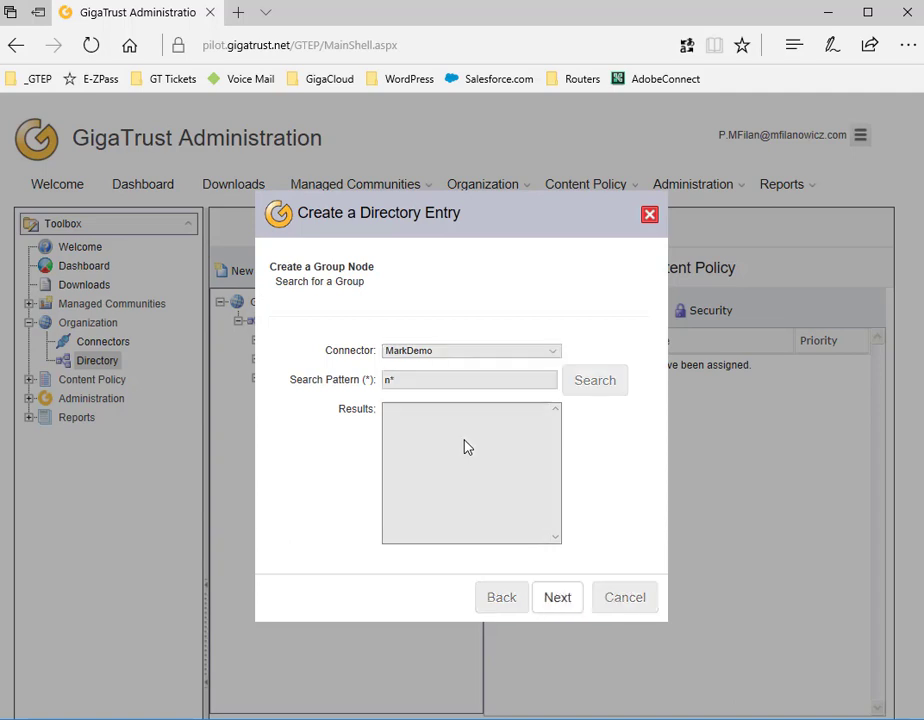
pyautogui.click(465, 412)
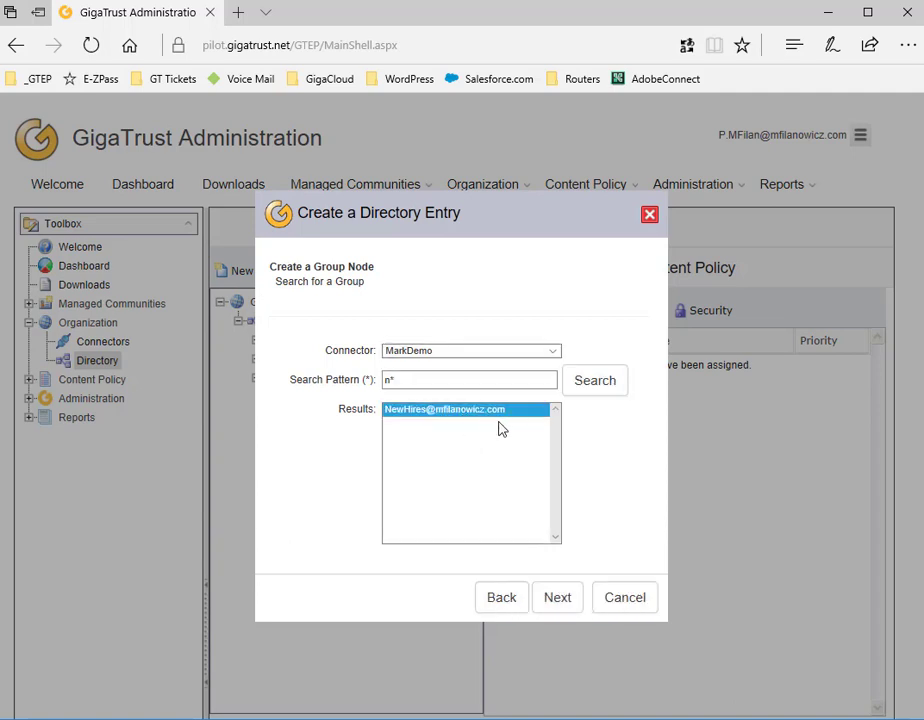
pyautogui.click(556, 596)
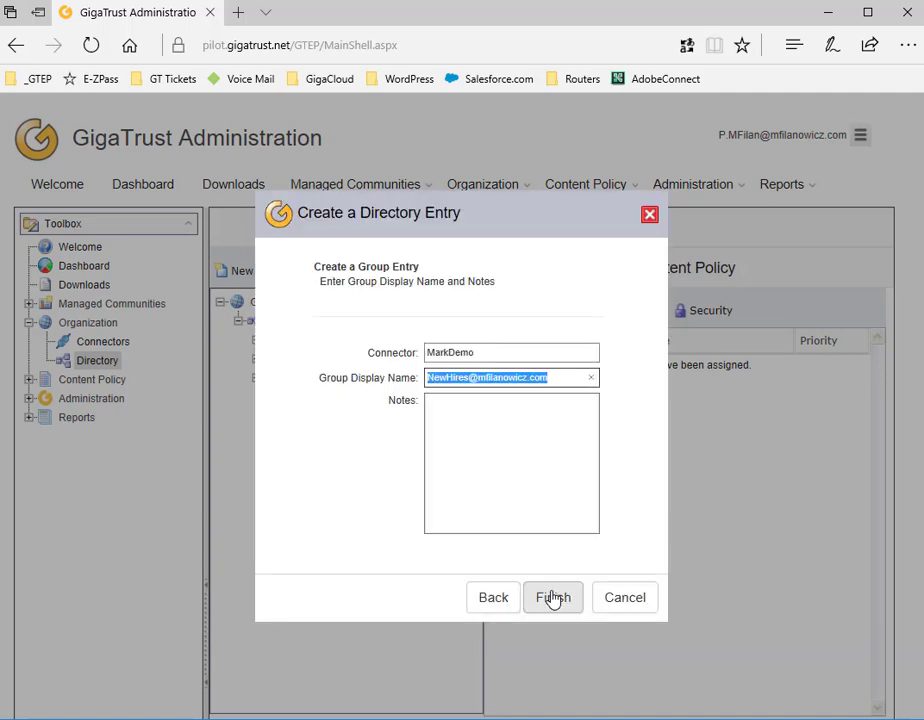
pyautogui.click(553, 597)
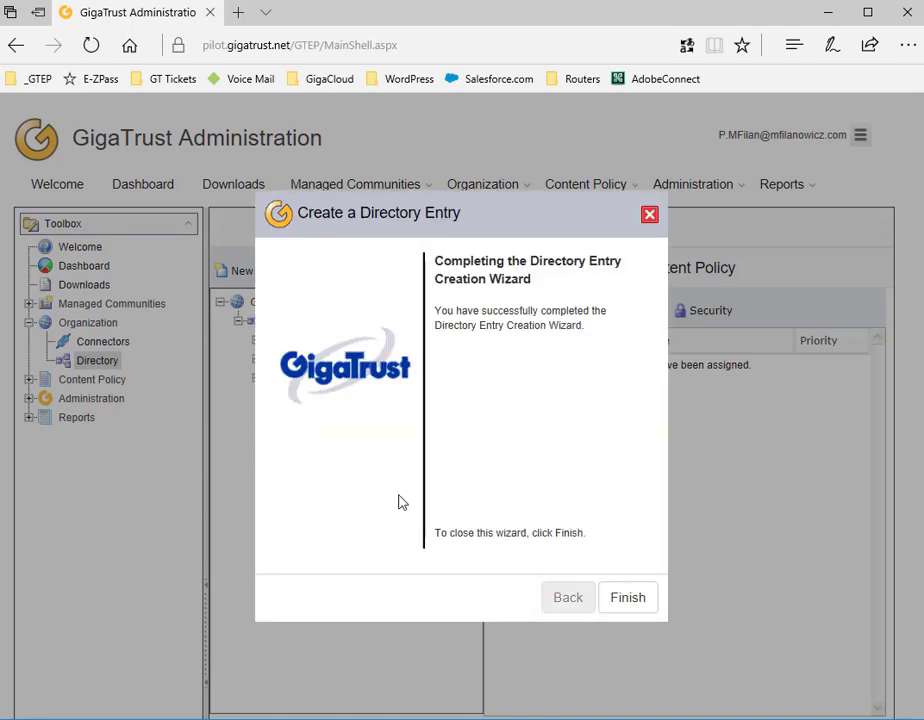
pyautogui.click(630, 600)
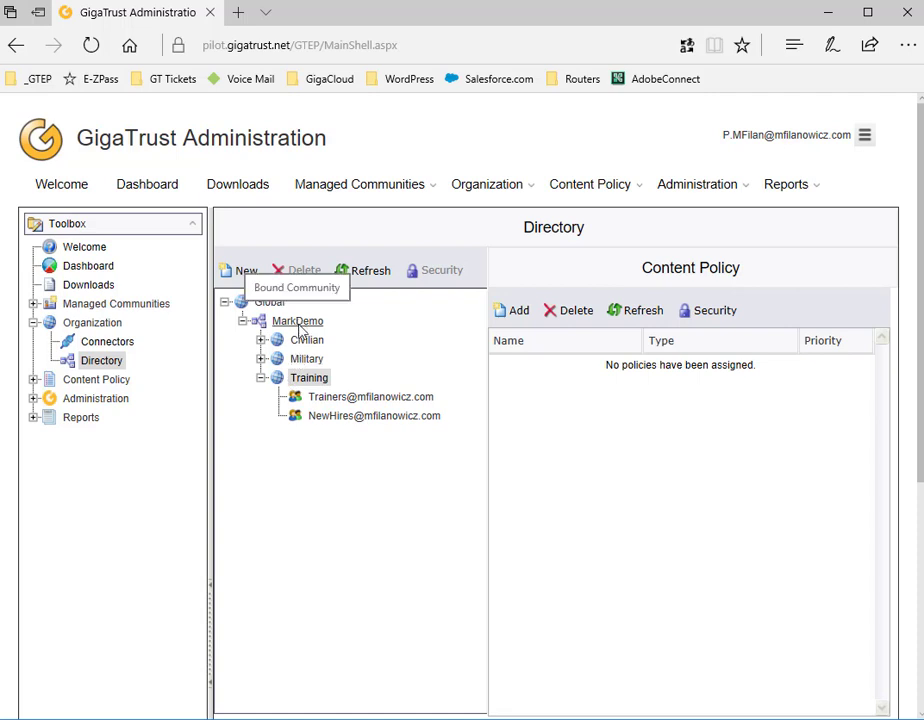
# Add a user entry to Training by searching the user's name with a '*' wildcard
pyautogui.click(318, 381)
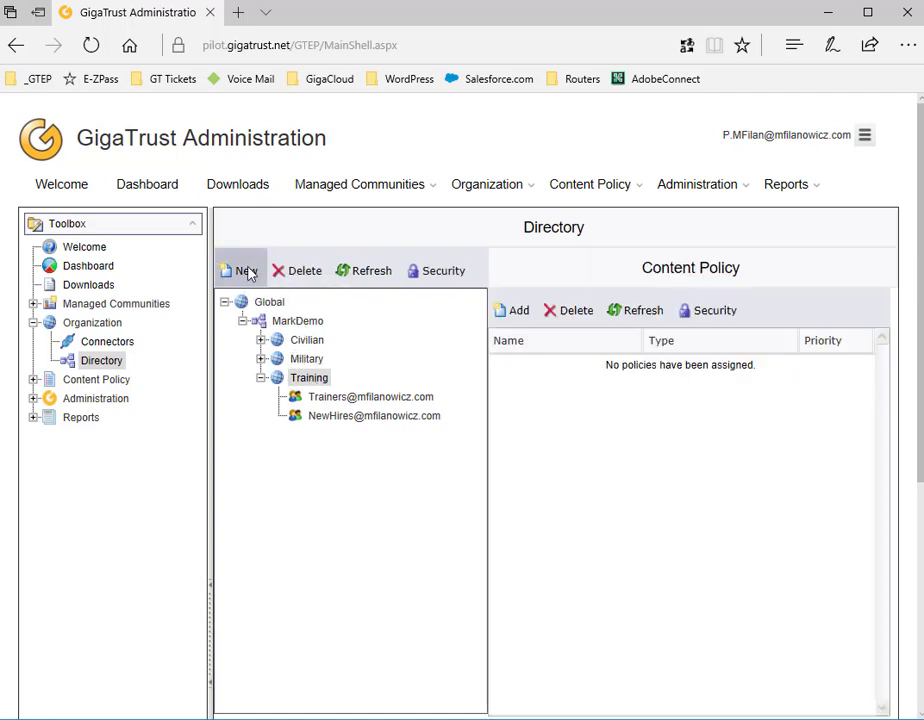
pyautogui.click(250, 273)
pyautogui.click(546, 603)
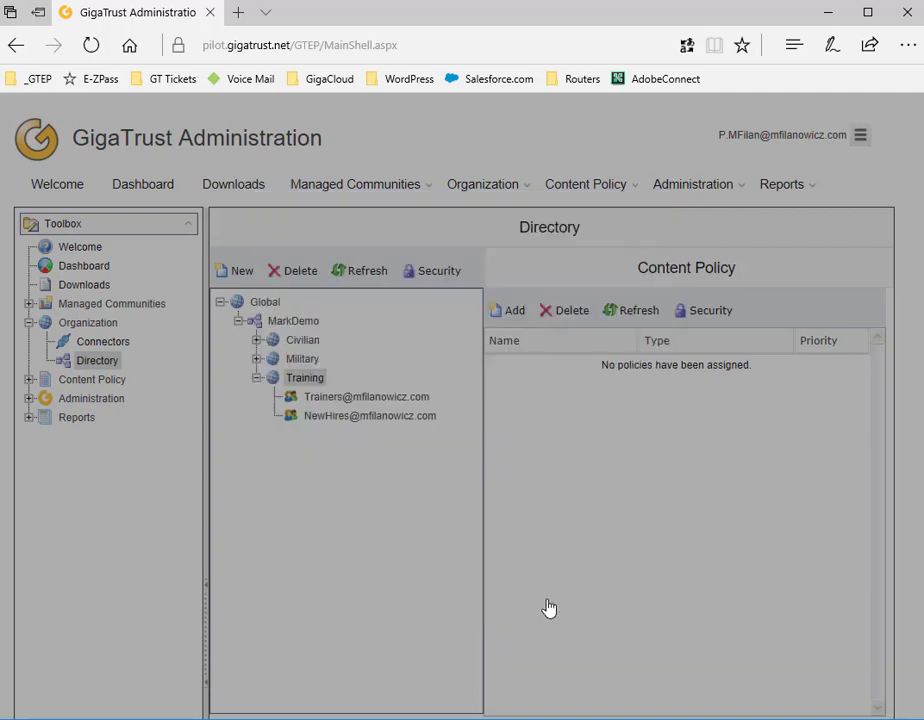
pyautogui.click(355, 434)
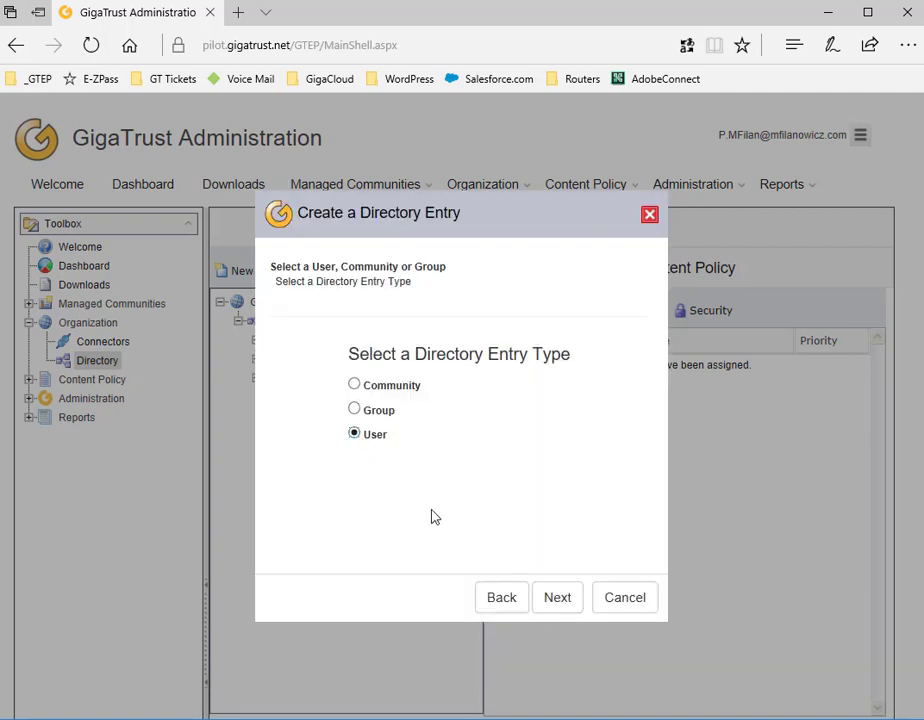
pyautogui.click(553, 600)
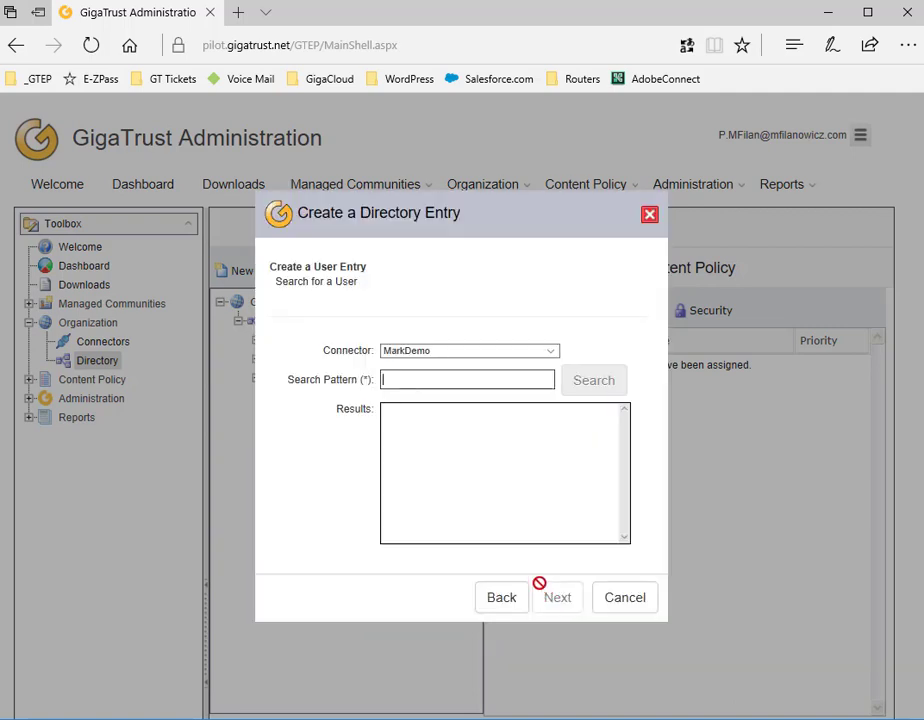
pyautogui.write('Laura')
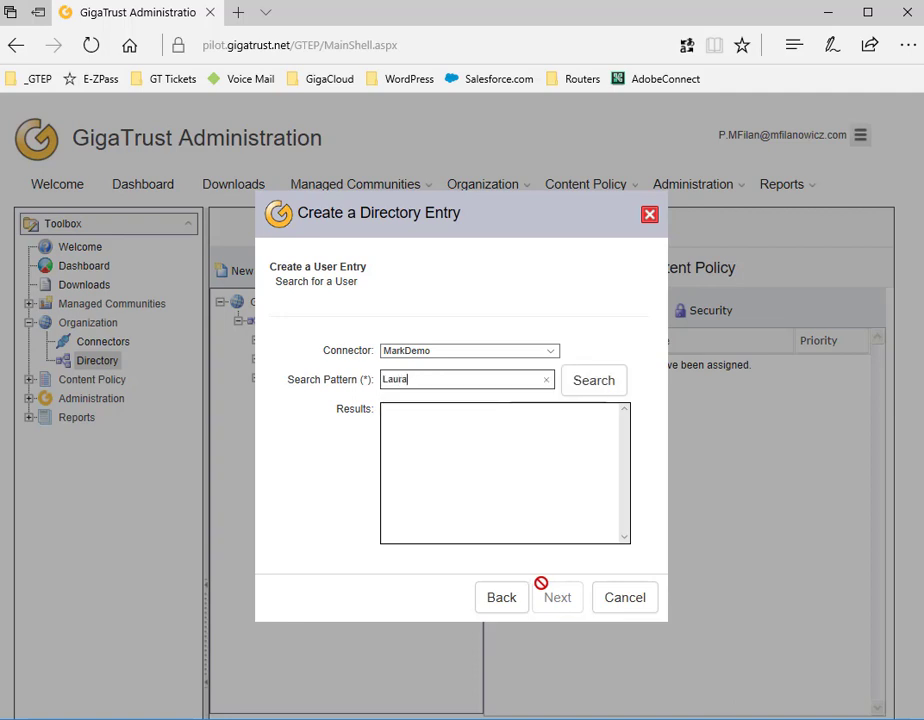
pyautogui.write('*')
pyautogui.press('Return')
pyautogui.click(466, 419)
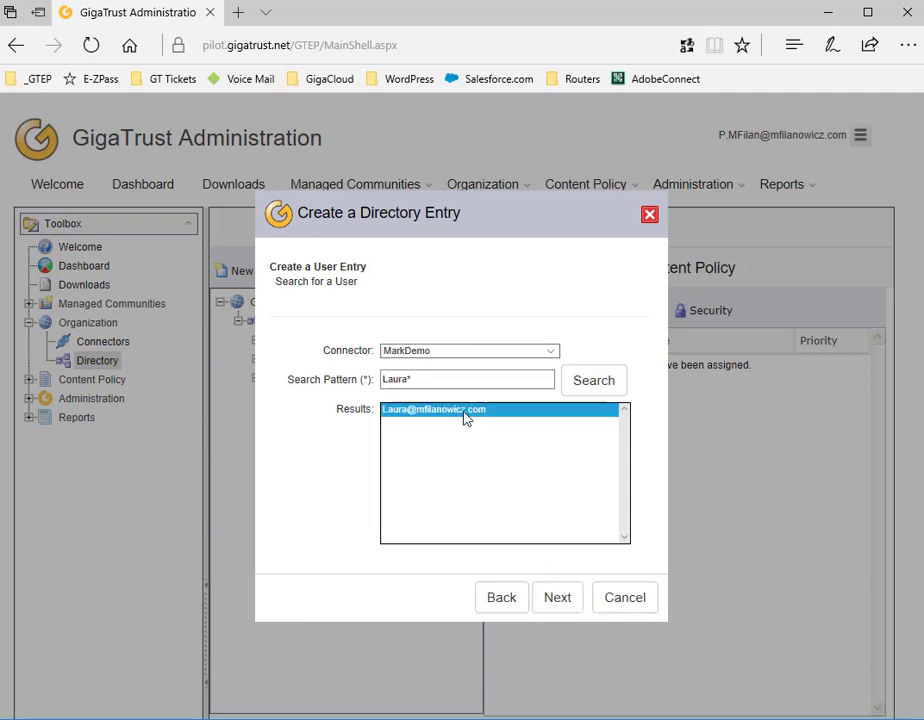
pyautogui.click(559, 601)
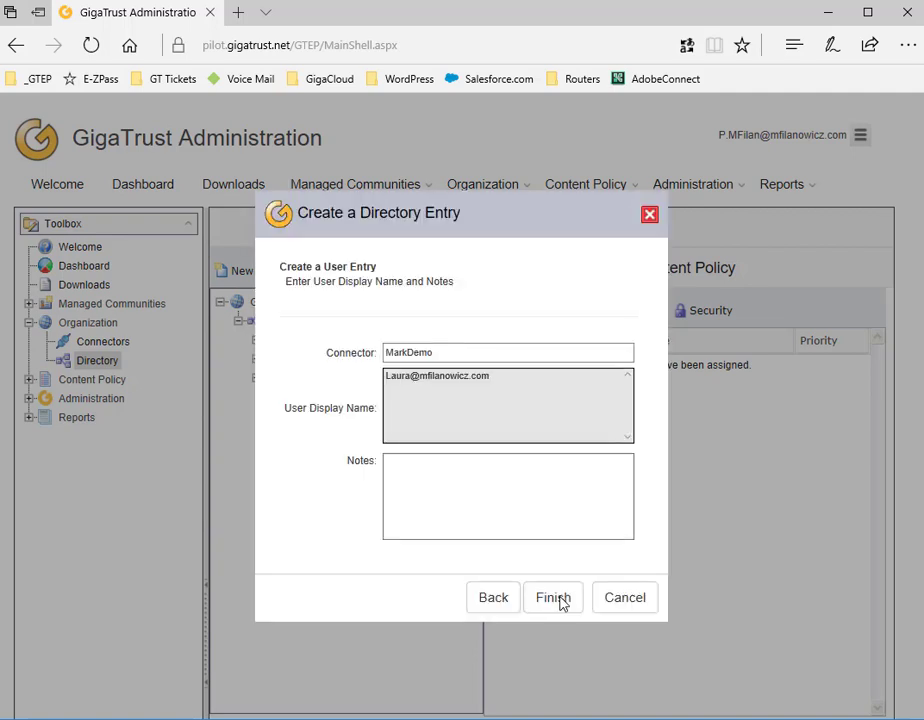
pyautogui.click(562, 601)
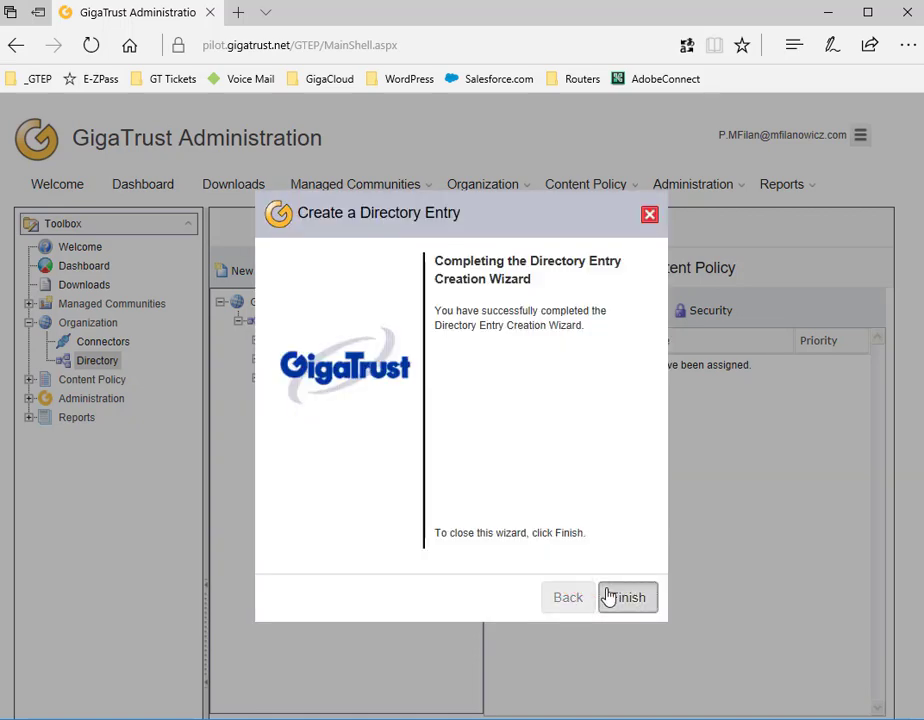
pyautogui.click(608, 597)
pyautogui.click(318, 379)
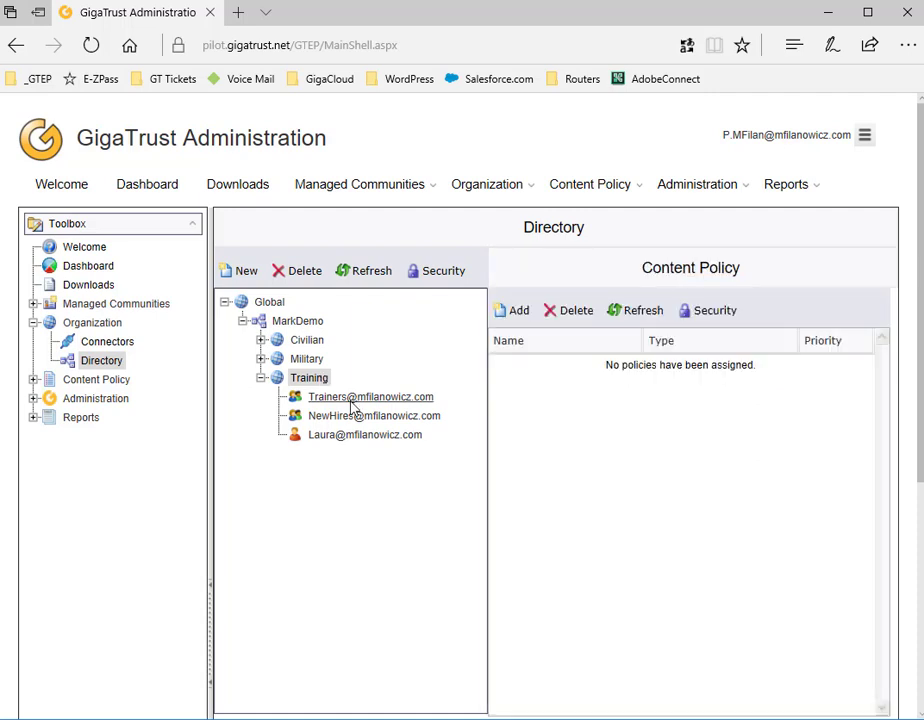
# Assign the Training > TrainersConfidential content policy to the Trainers group
pyautogui.click(358, 397)
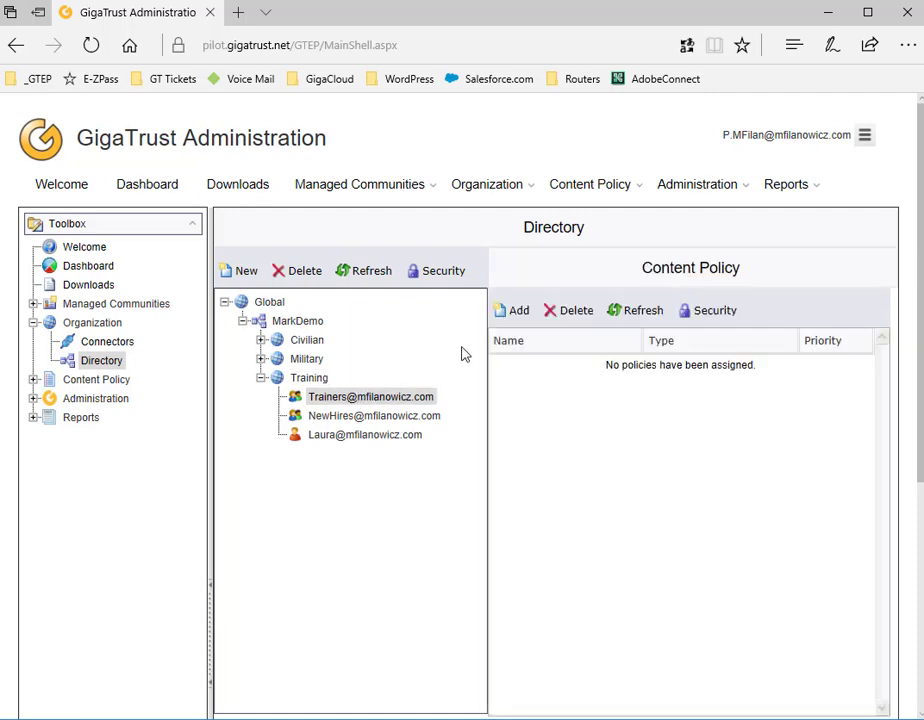
pyautogui.click(509, 316)
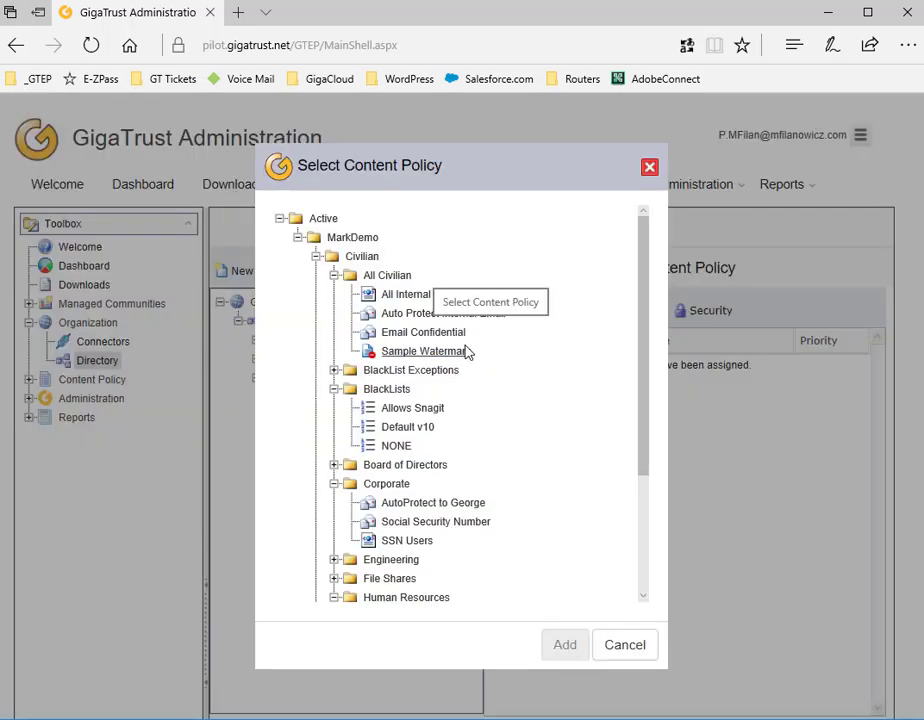
pyautogui.click(335, 276)
pyautogui.click(335, 314)
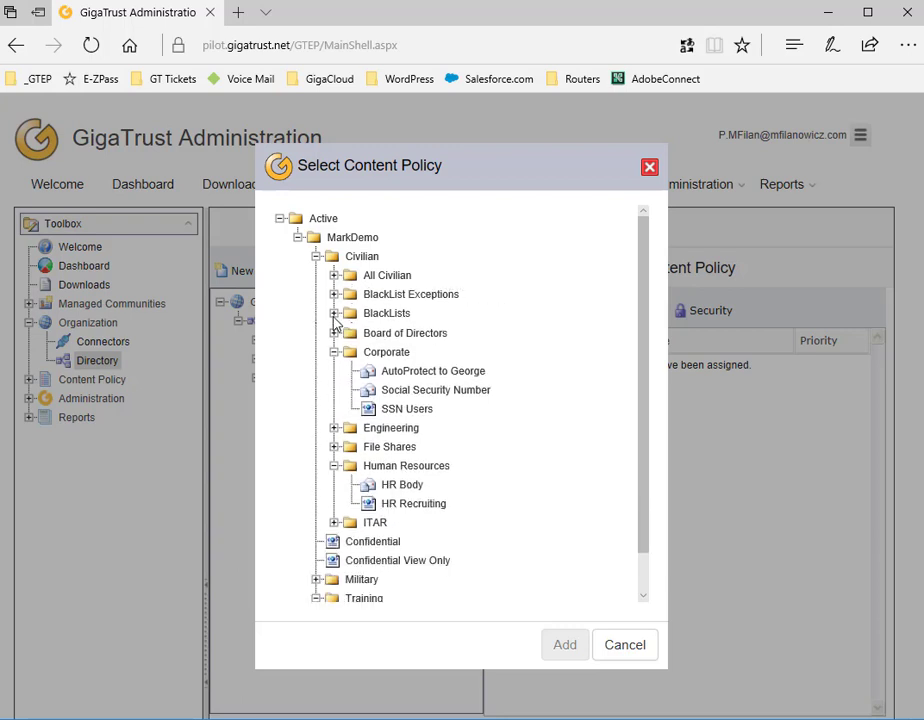
pyautogui.click(334, 352)
pyautogui.click(334, 408)
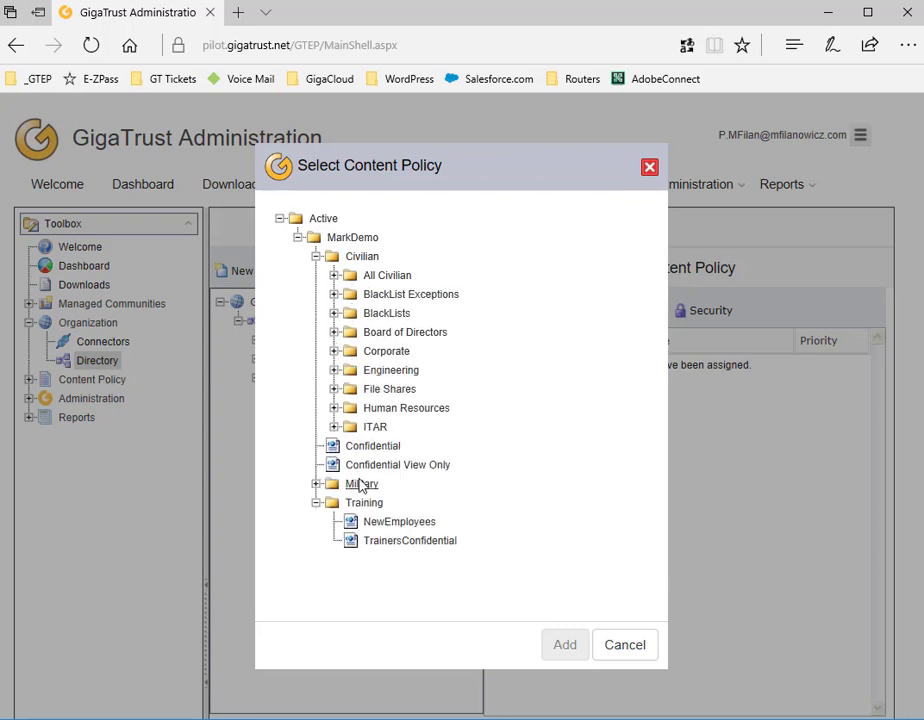
pyautogui.click(404, 543)
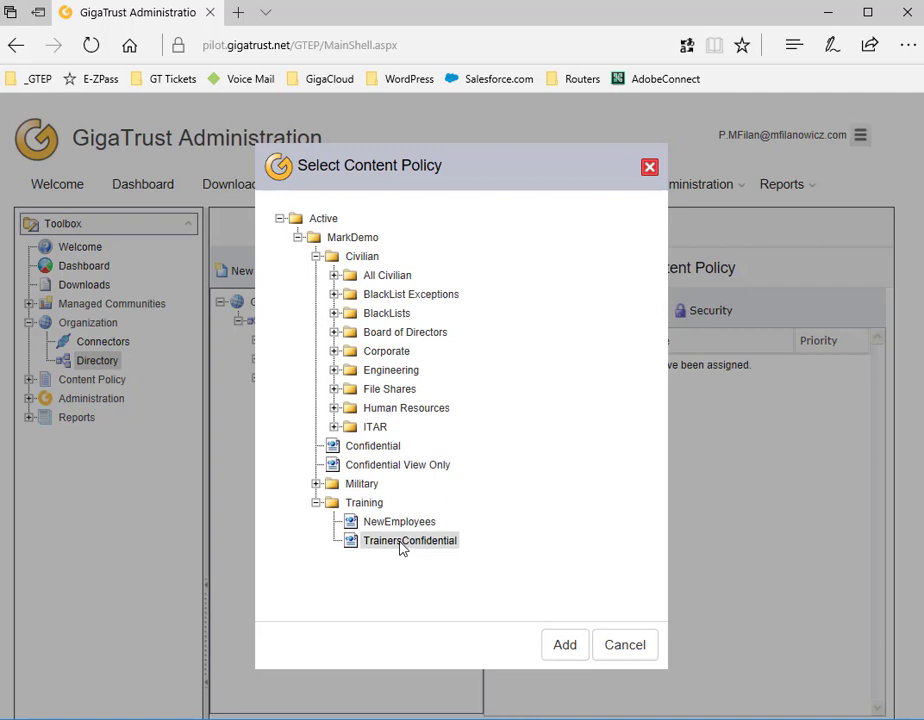
pyautogui.click(560, 645)
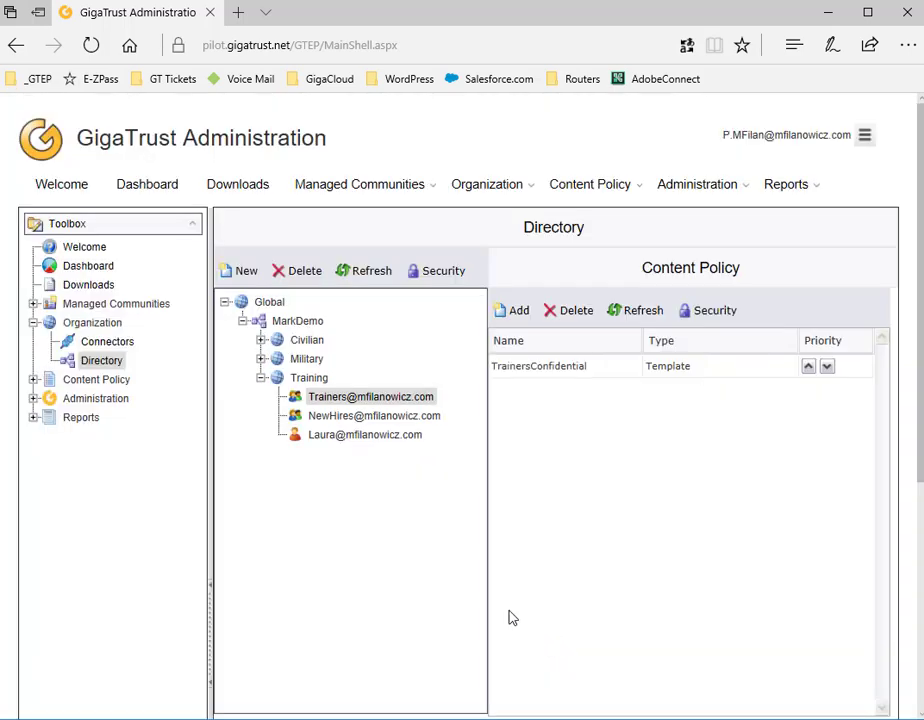
# Assign the Training > NewEmployees content policy to the NewHires group
pyautogui.click(421, 424)
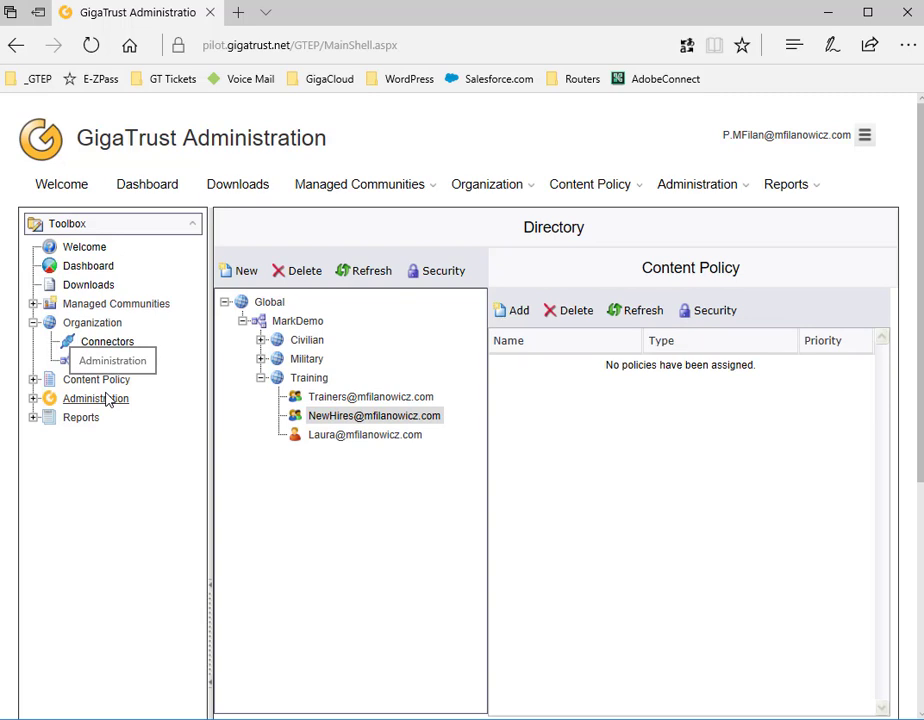
pyautogui.click(517, 310)
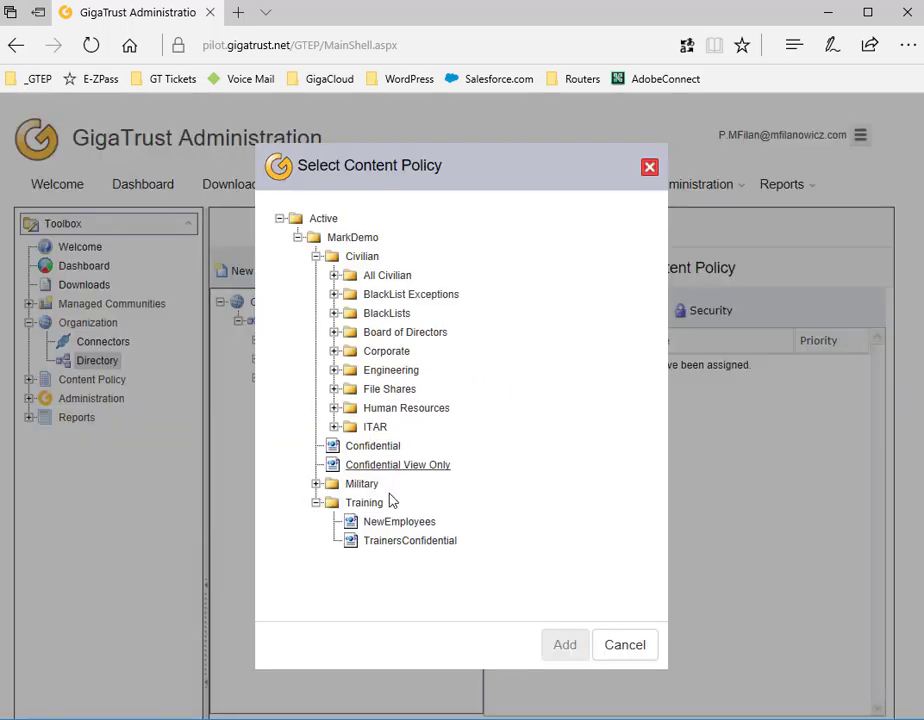
pyautogui.click(405, 522)
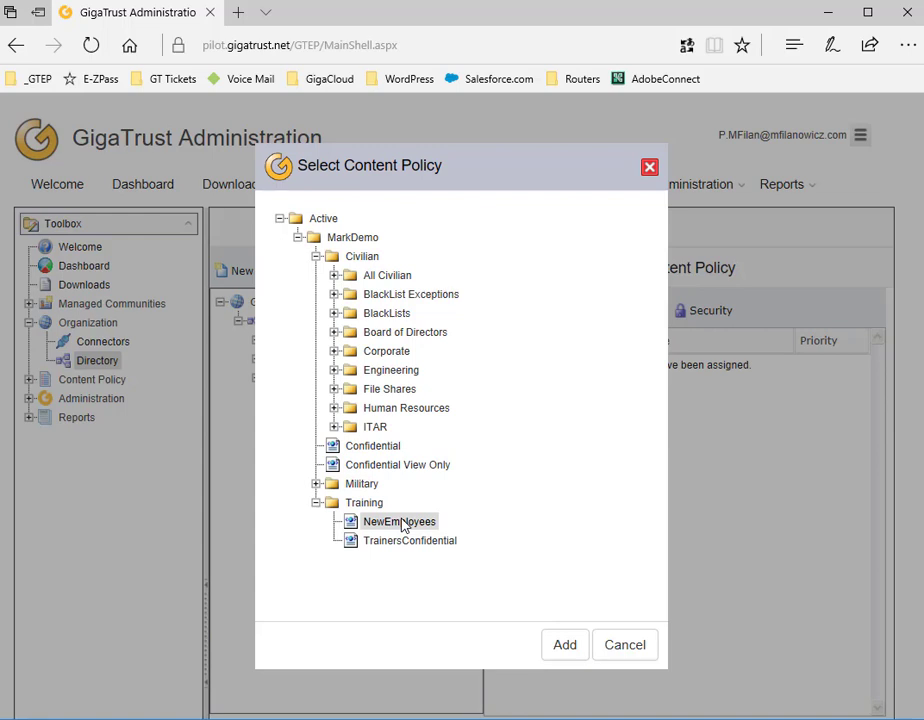
pyautogui.click(561, 643)
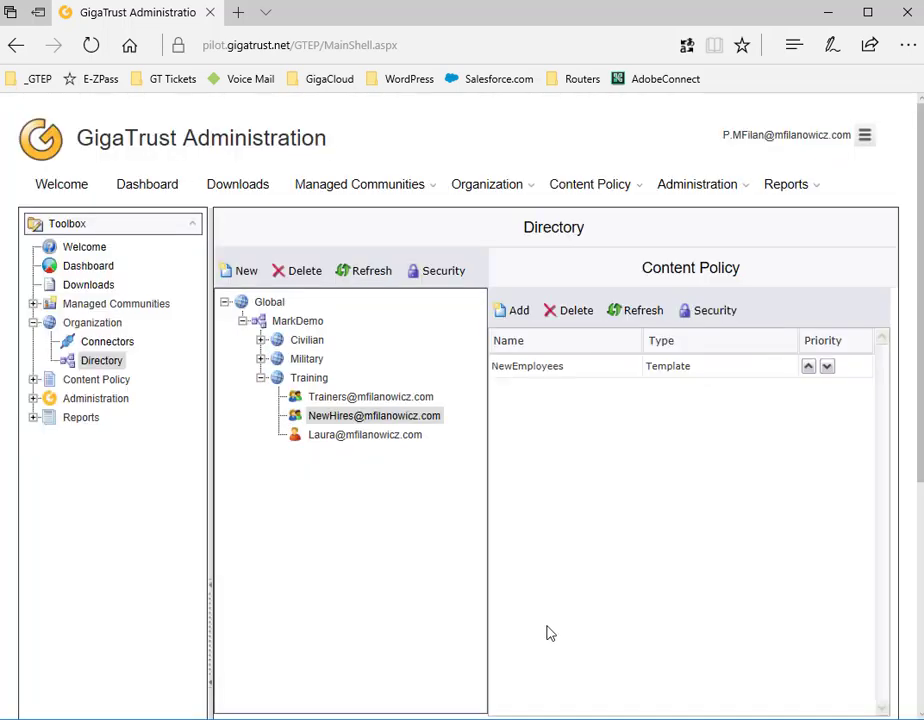
pyautogui.click(33, 379)
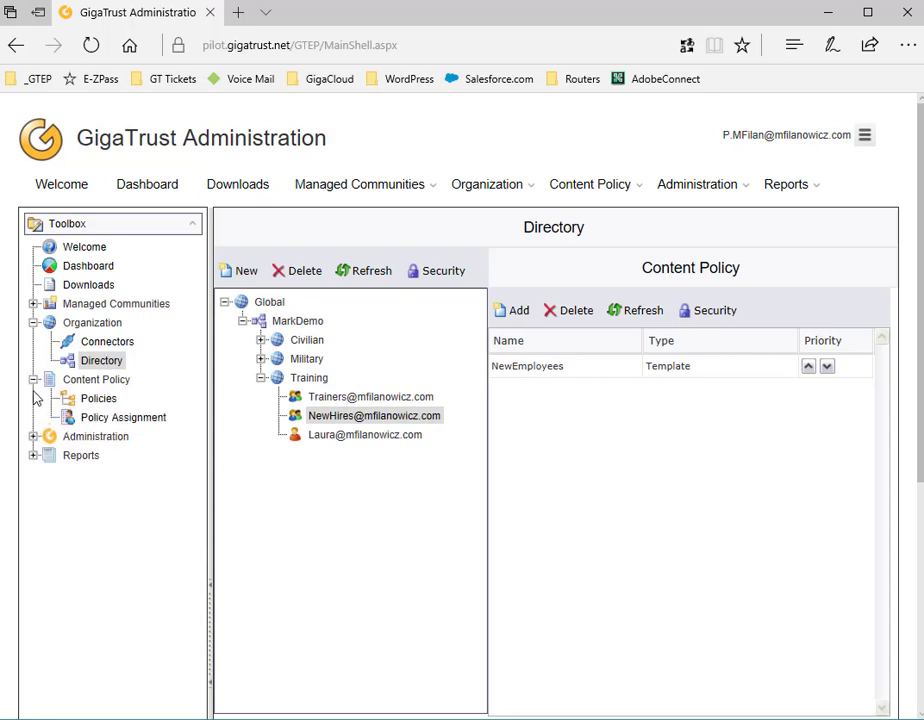
# In Policy Assignment, search 't*' and review the teacher account's assigned templates, then open Policies
pyautogui.click(118, 414)
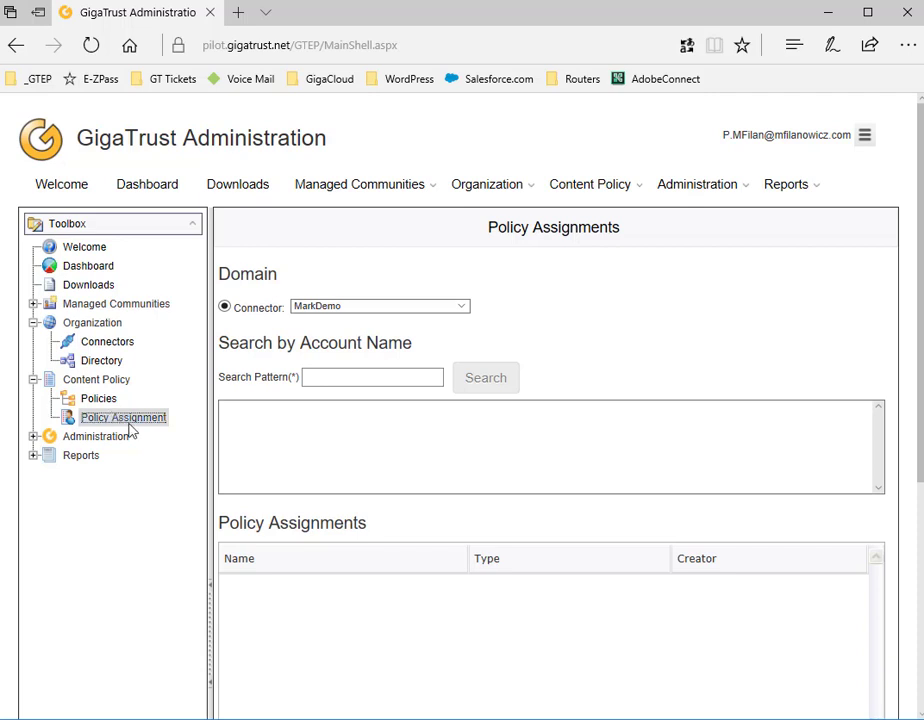
pyautogui.click(318, 380)
pyautogui.click(318, 380)
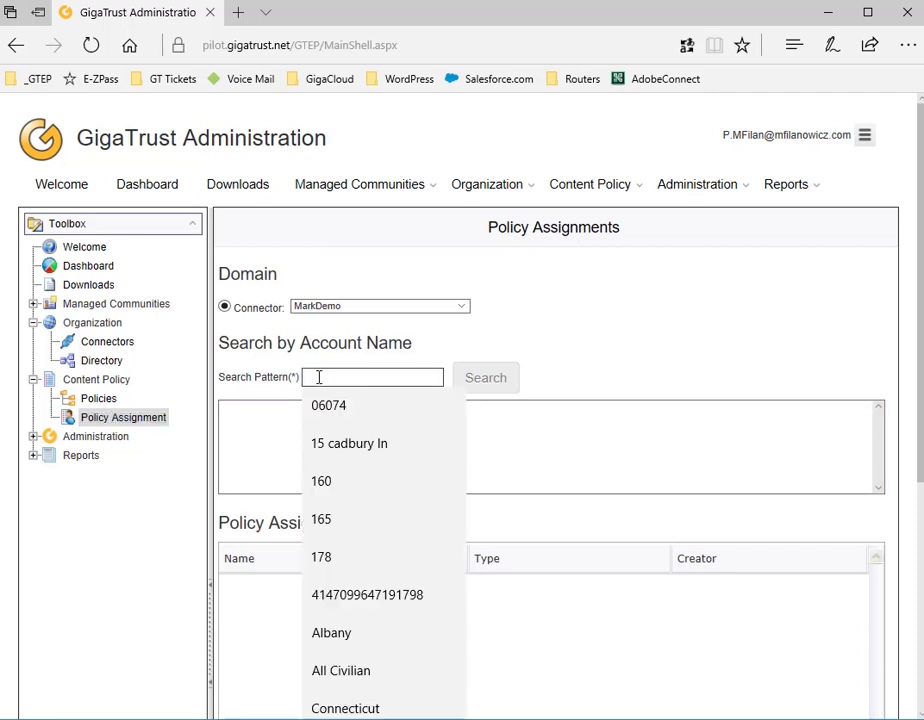
pyautogui.write('t*')
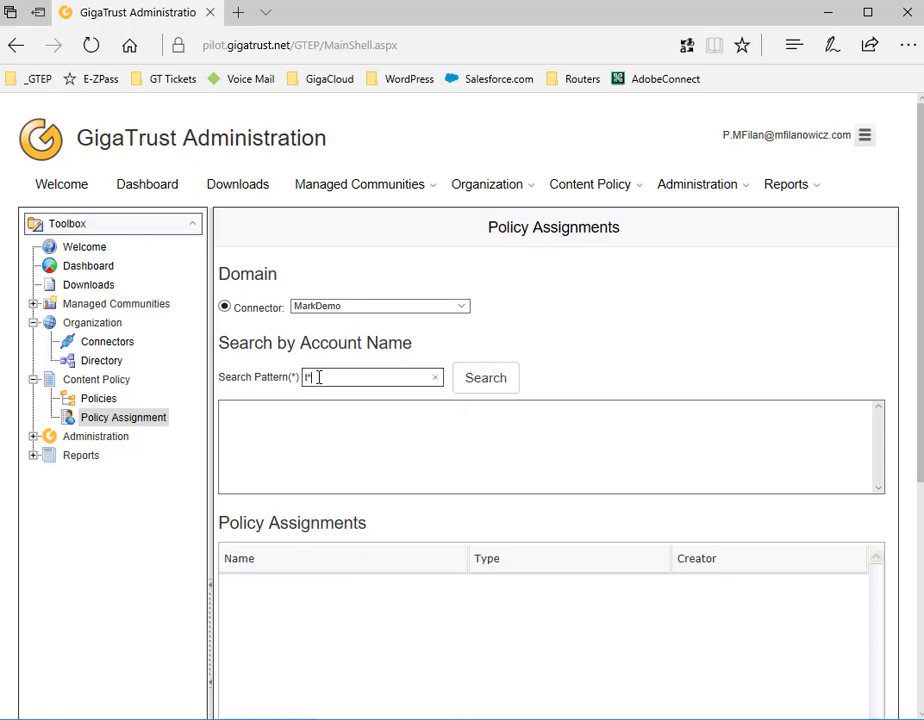
pyautogui.press('Return')
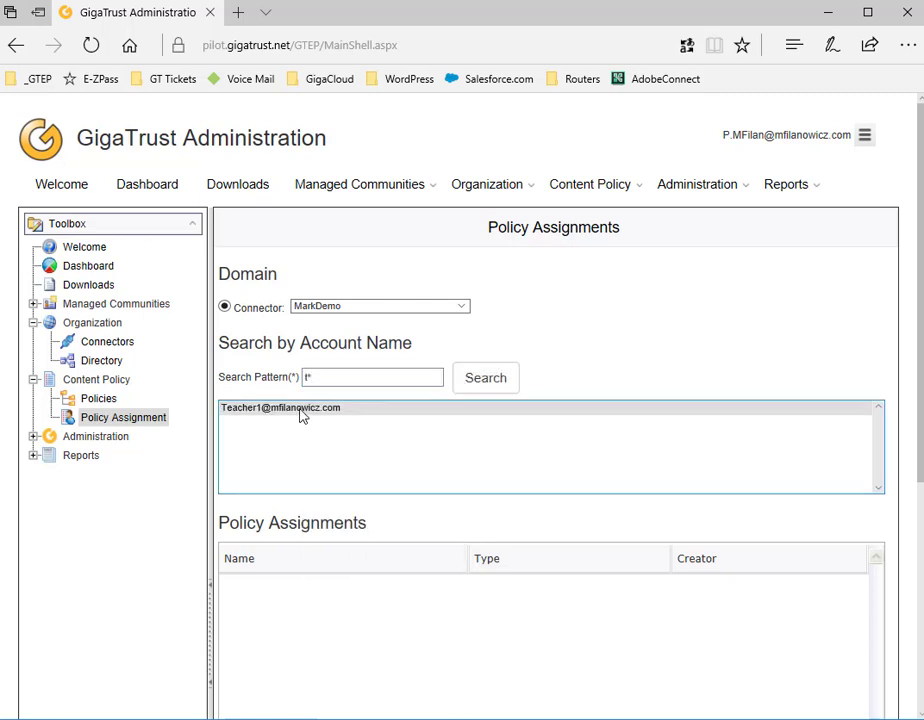
pyautogui.click(303, 414)
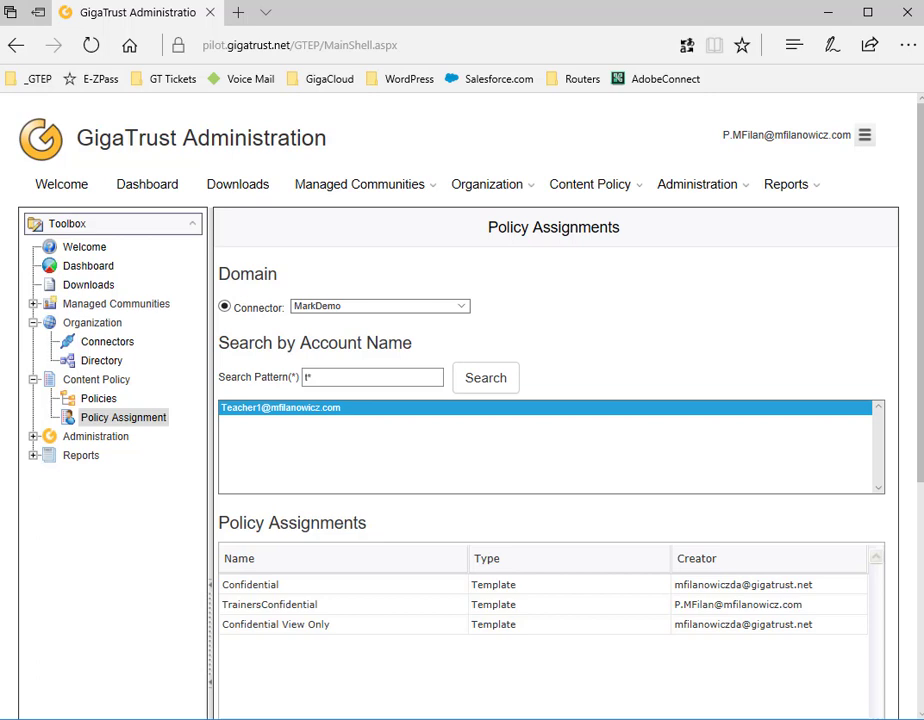
pyautogui.click(88, 400)
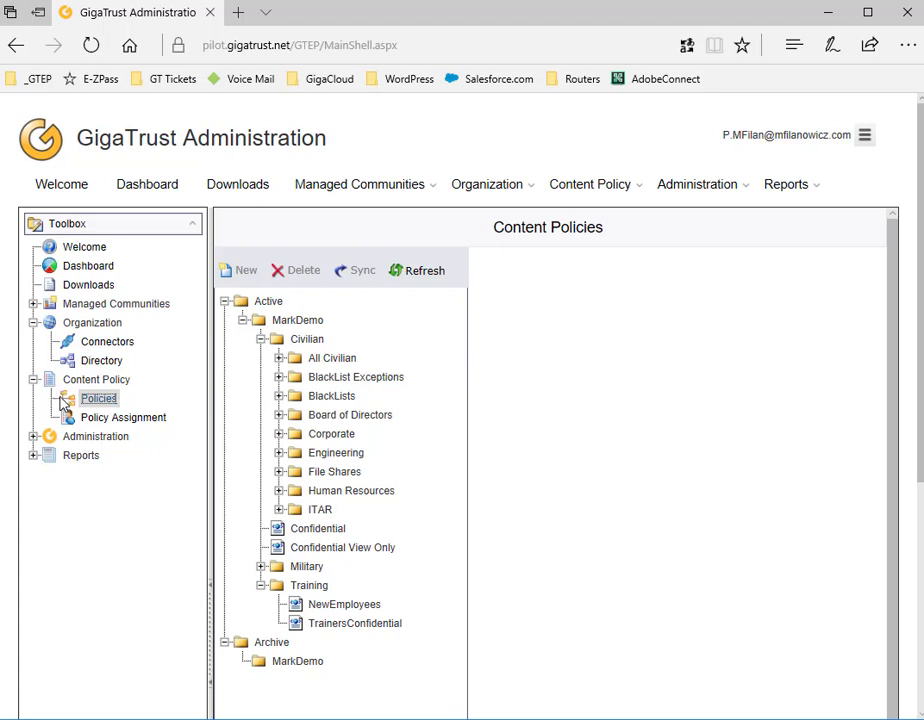
# Create a Rights Template in the Training folder and enter the internal name NewSample
pyautogui.click(297, 588)
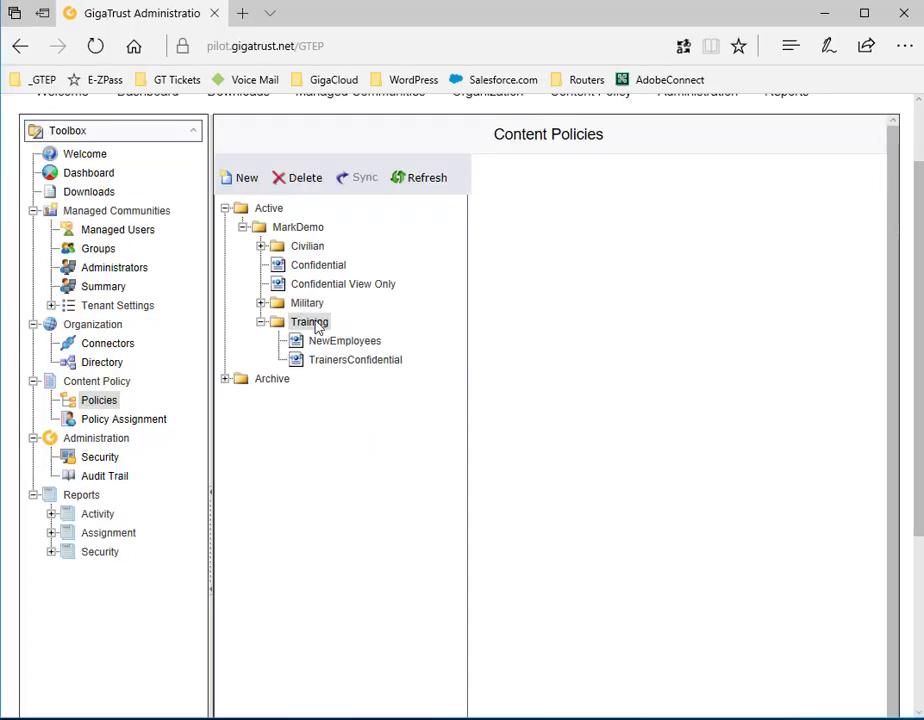
pyautogui.click(241, 180)
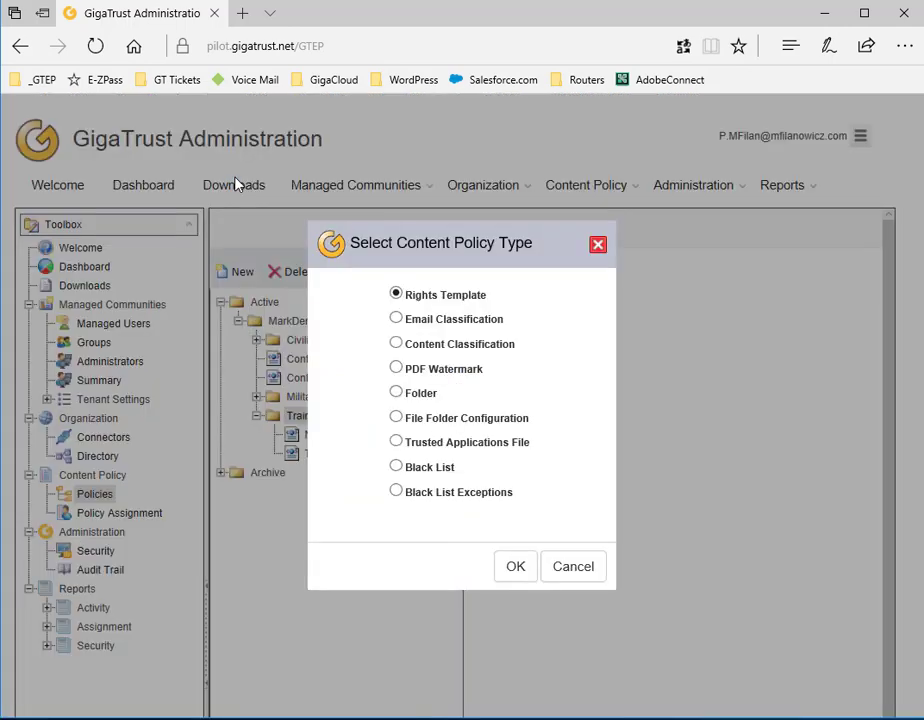
pyautogui.click(515, 567)
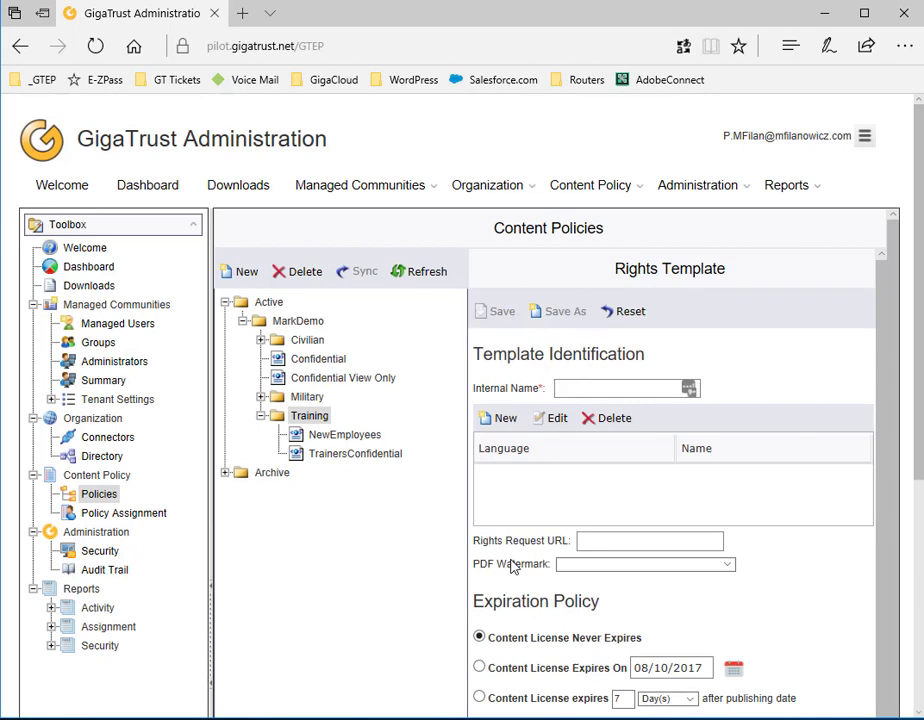
pyautogui.click(568, 386)
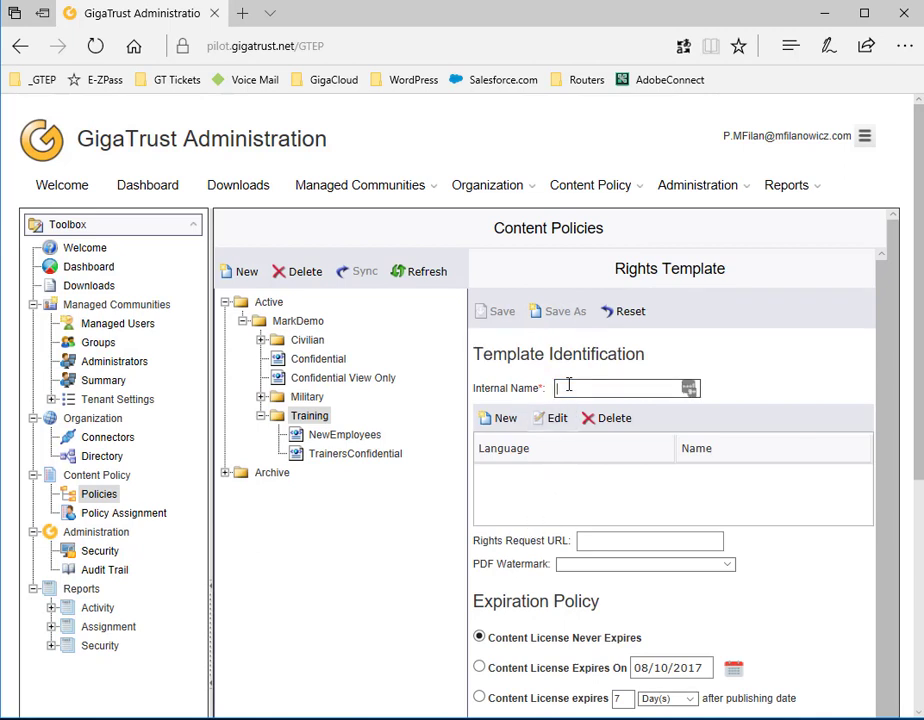
pyautogui.write('Ne')
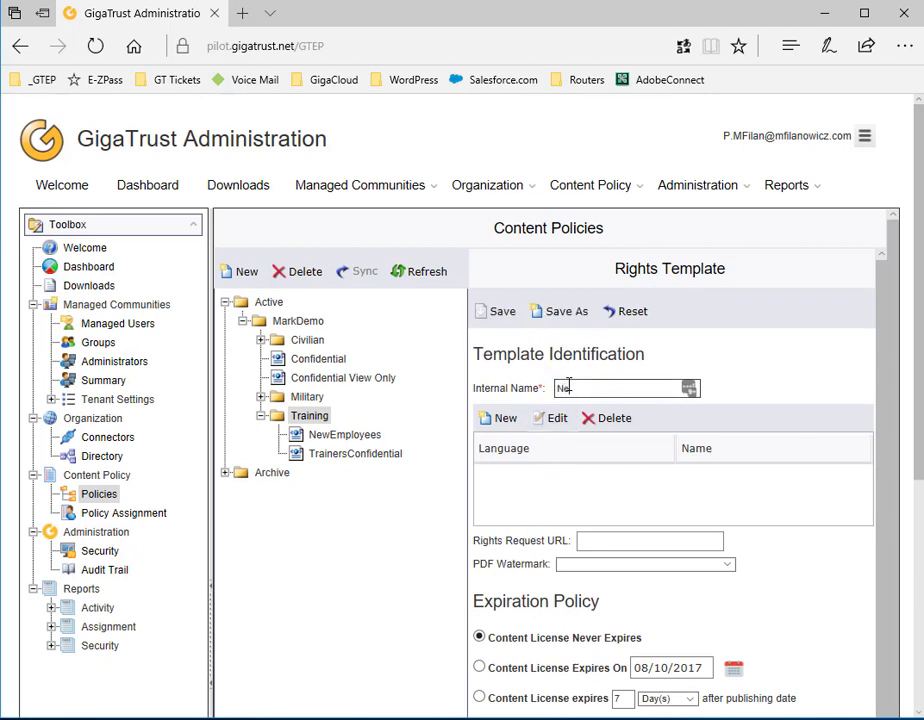
pyautogui.write('wSample')
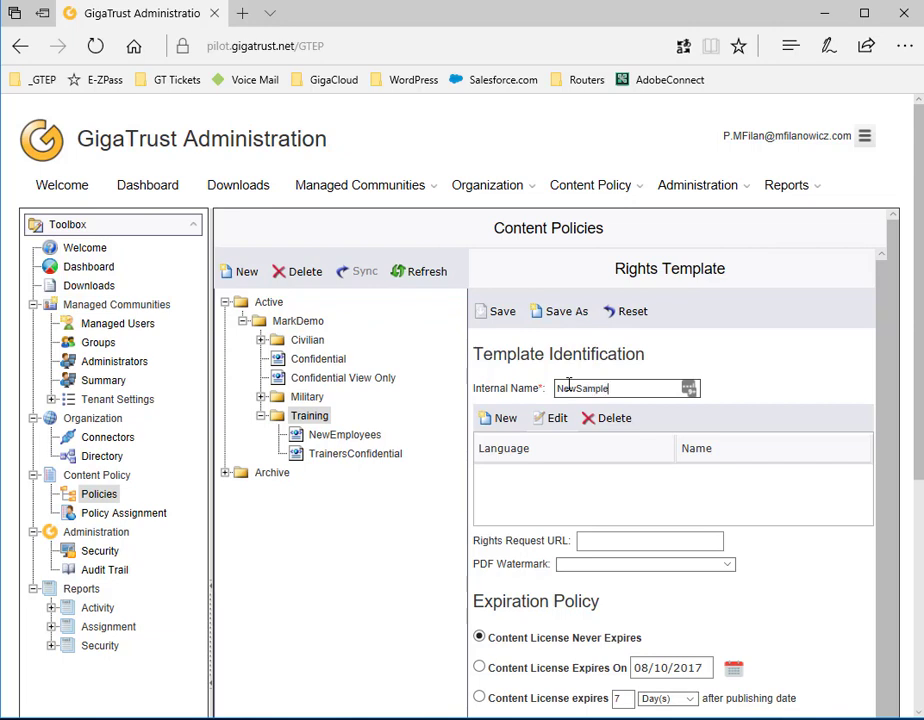
# Add a descriptor named 'New Sample' with description 'English Description of Template'
pyautogui.click(506, 425)
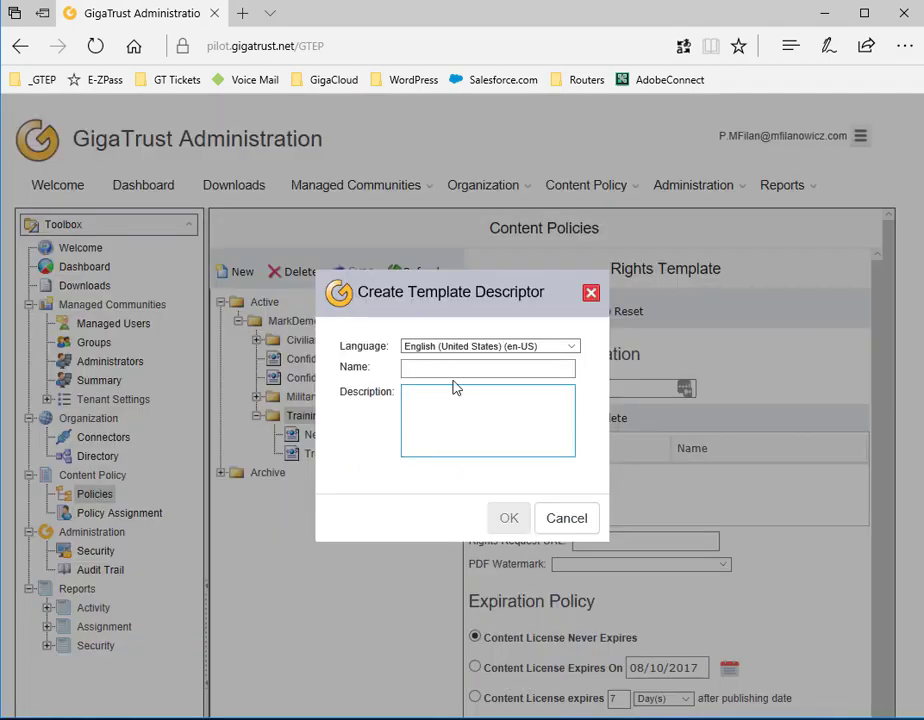
pyautogui.click(449, 366)
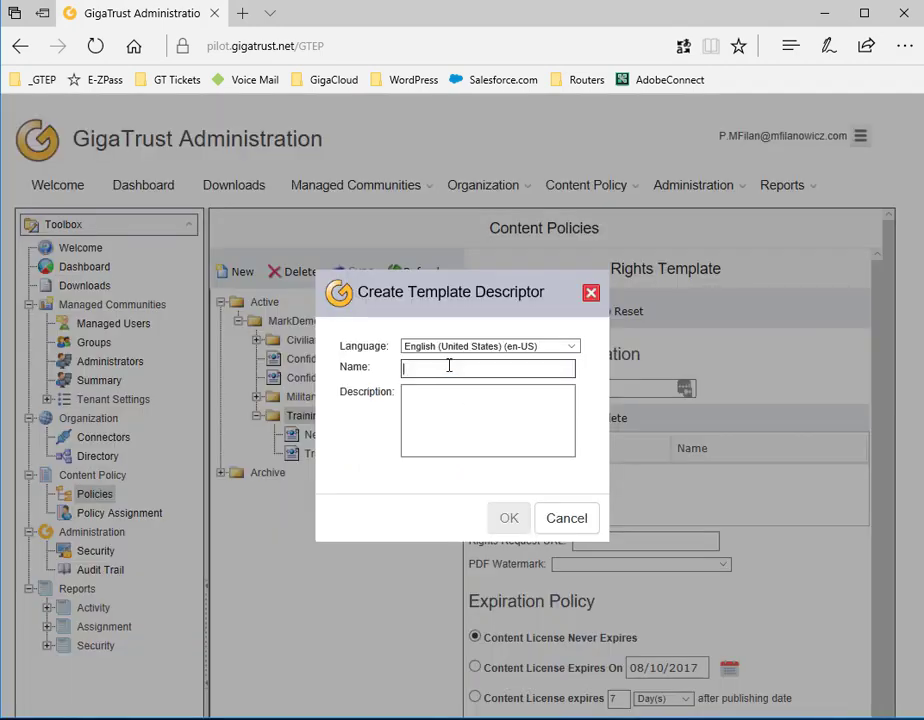
pyautogui.write('New')
pyautogui.write('Sample')
pyautogui.press('Tab')
pyautogui.write('Enm')
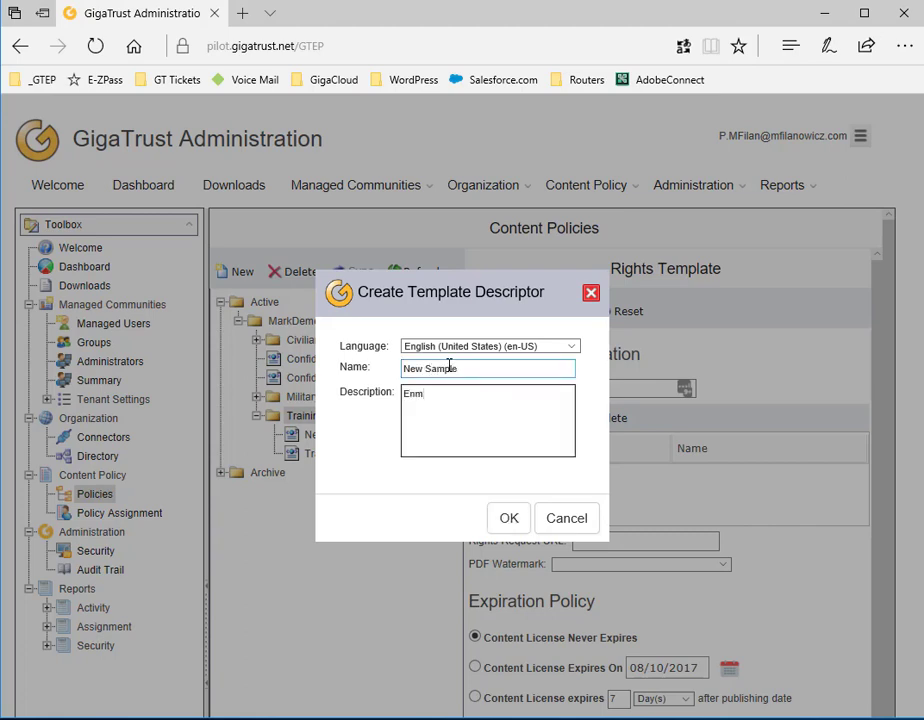
pyautogui.press('BackSpace')
pyautogui.write('glish Description of Template')
pyautogui.click(507, 518)
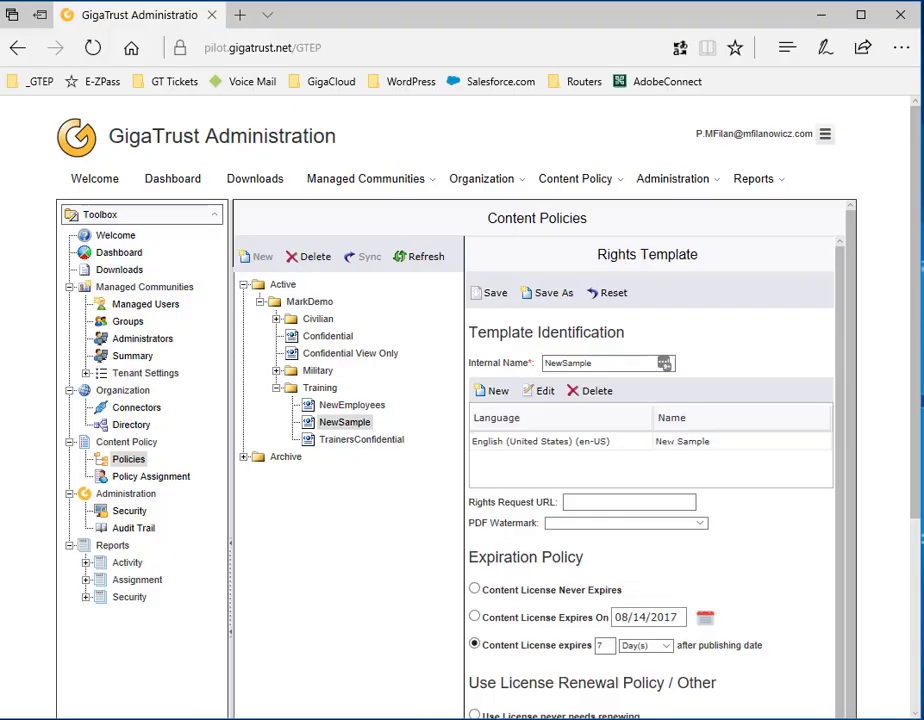
# Set the Rights Request URL to a mailto link for the contact's e-mail and PDF Watermark to Sample Watermark
pyautogui.click(584, 500)
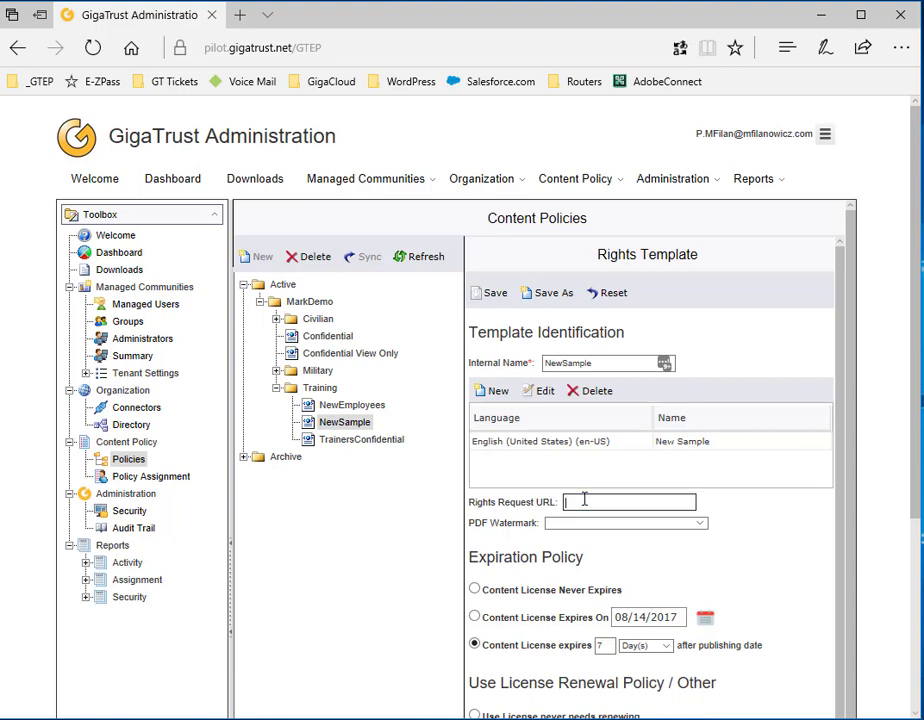
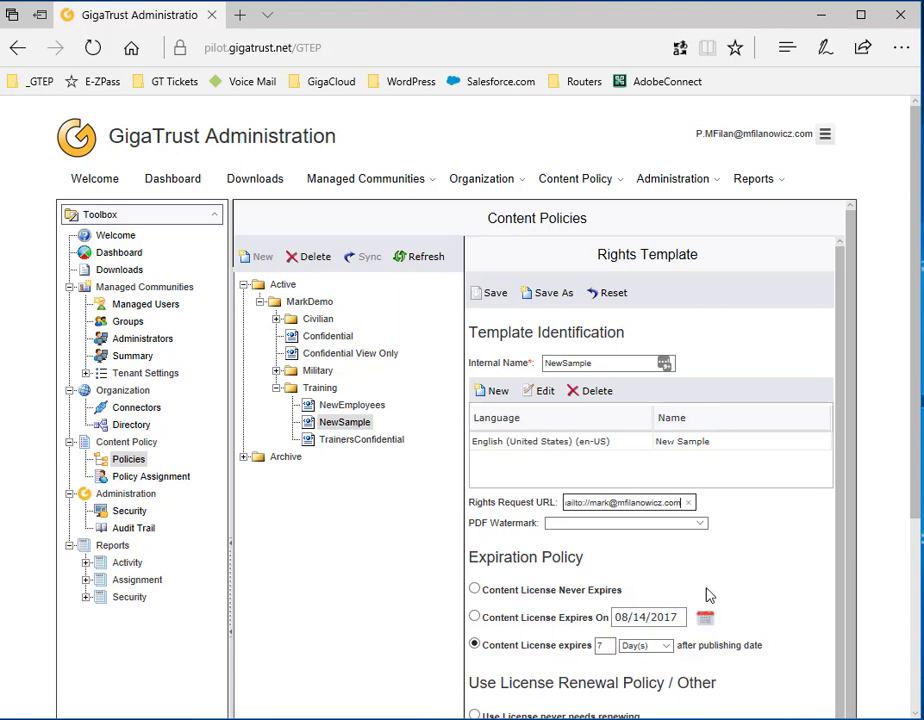
pyautogui.click(703, 532)
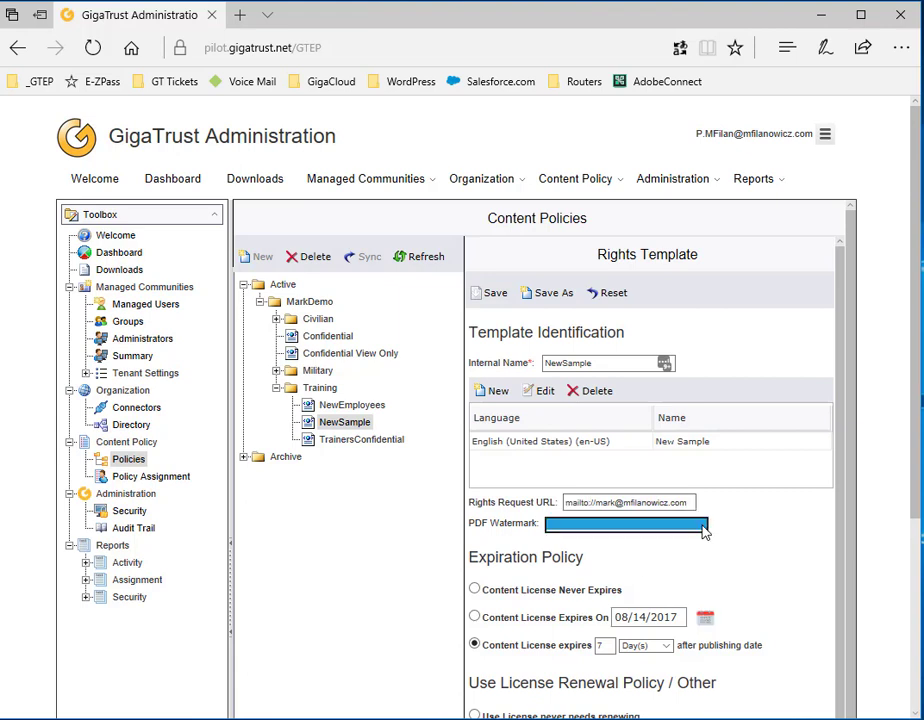
pyautogui.click(609, 535)
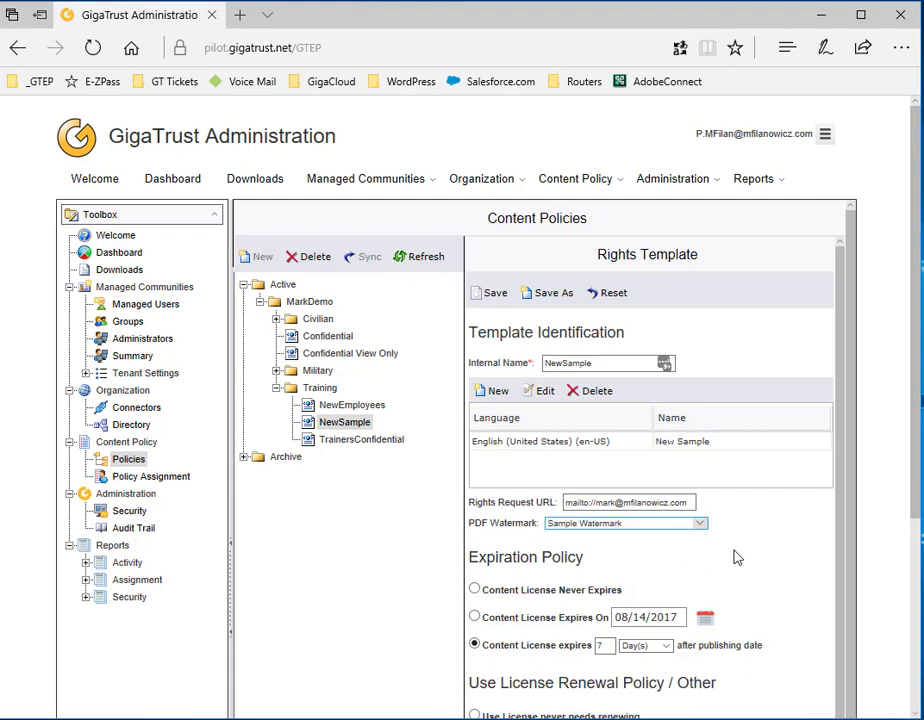
pyautogui.scroll(-3, 737, 557)
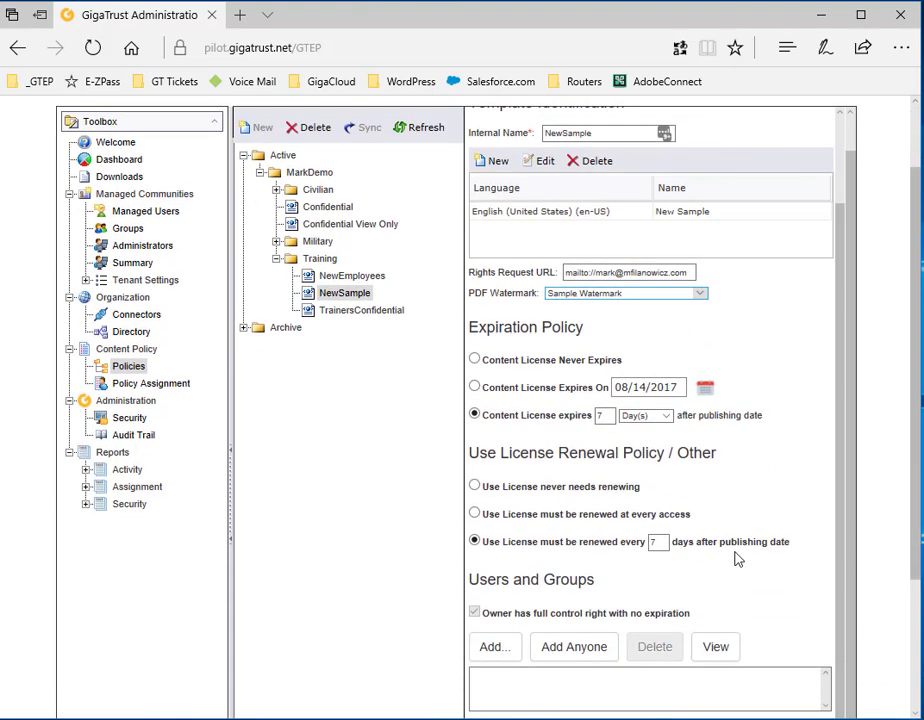
pyautogui.click(474, 359)
pyautogui.press('Down')
pyautogui.click(474, 414)
pyautogui.click(474, 487)
pyautogui.click(474, 513)
pyautogui.click(474, 541)
pyautogui.scroll(-2, 425, 548)
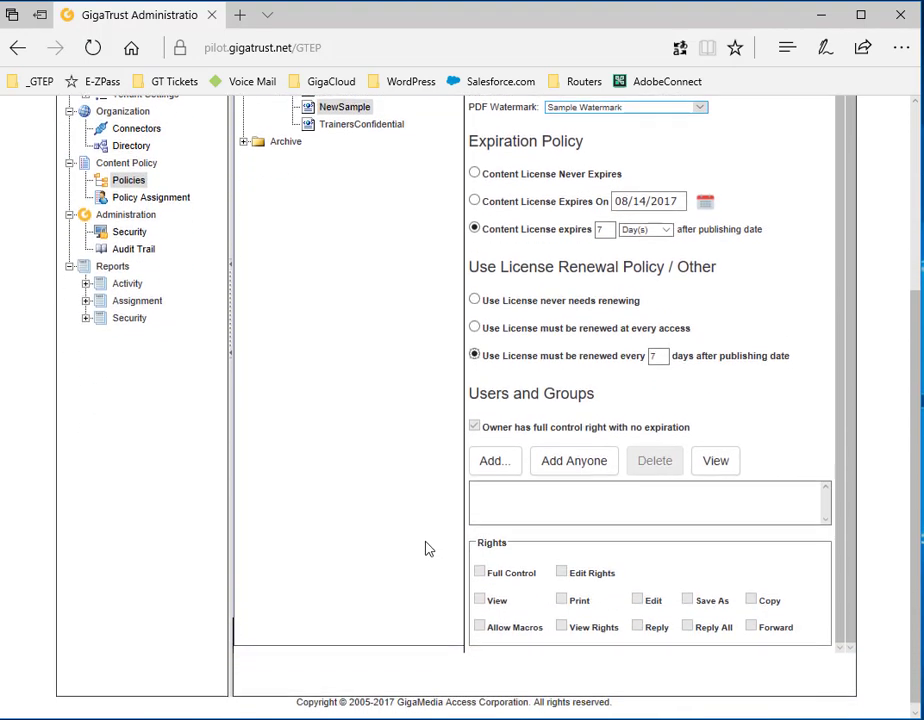
# Search groups matching t* and add the Trainers group to the template's Users and Groups
pyautogui.click(500, 459)
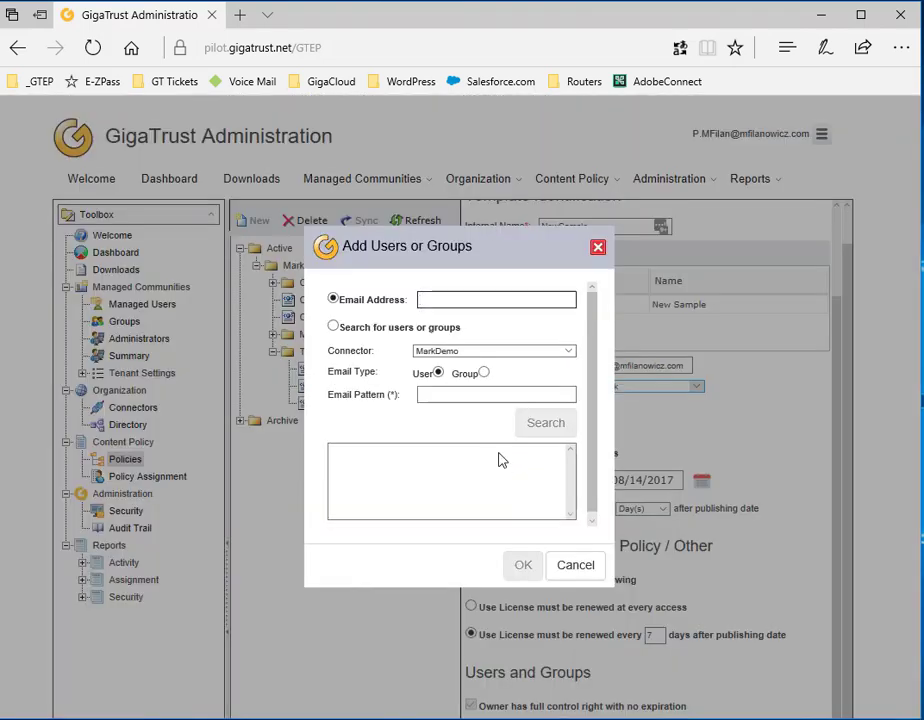
pyautogui.click(462, 392)
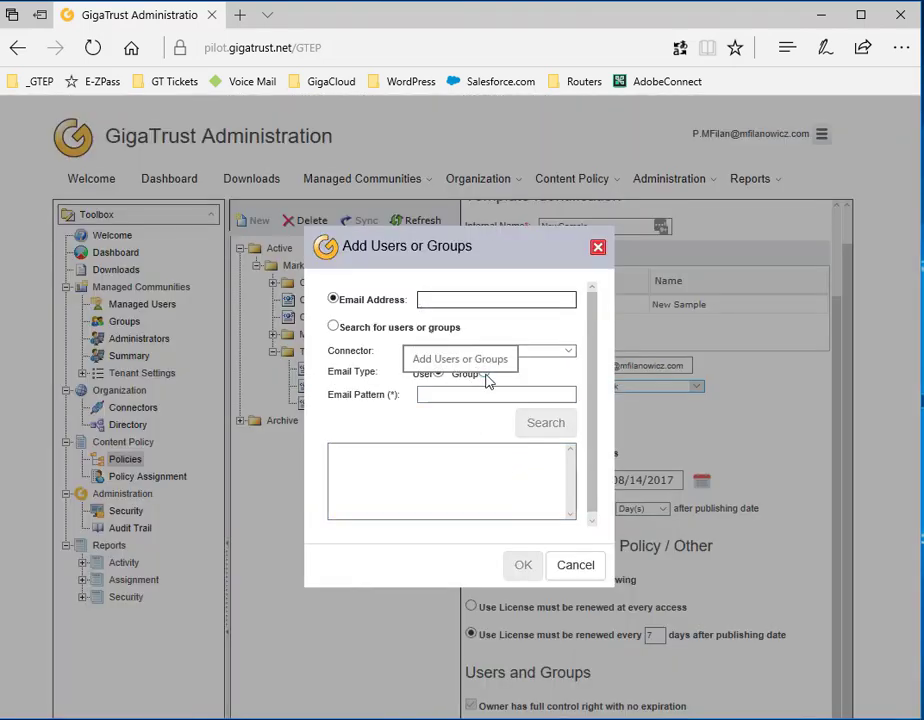
pyautogui.click(484, 373)
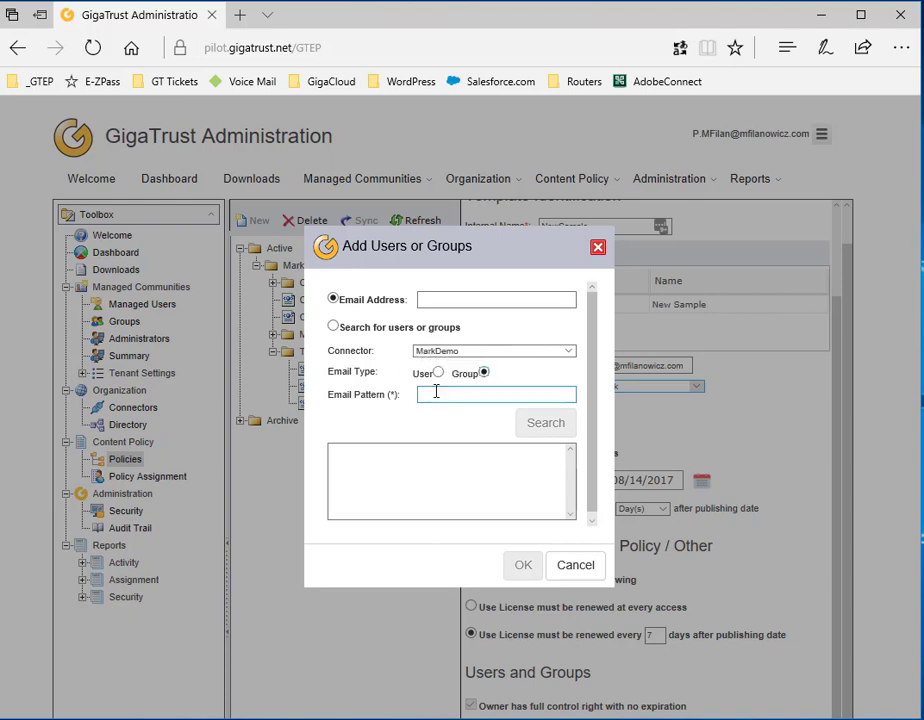
pyautogui.click(436, 392)
pyautogui.write('t')
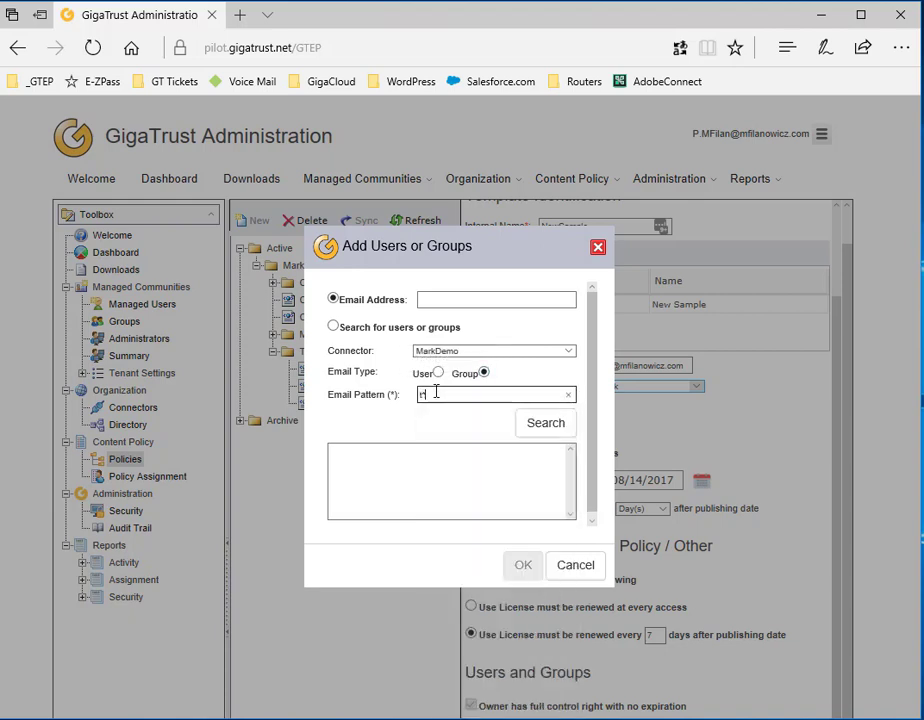
pyautogui.write('*')
pyautogui.click(520, 419)
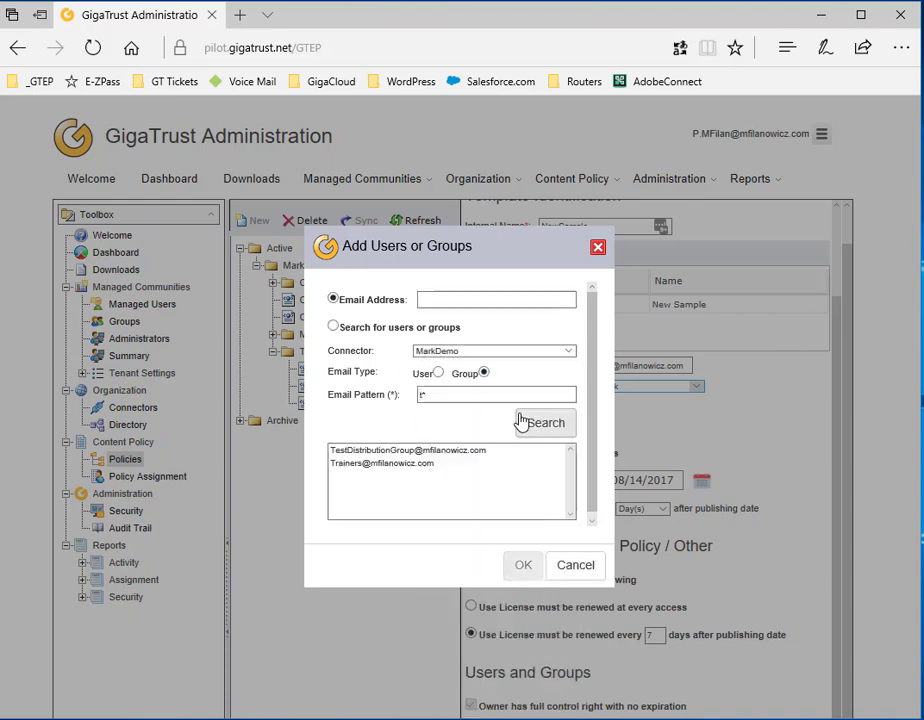
pyautogui.click(424, 466)
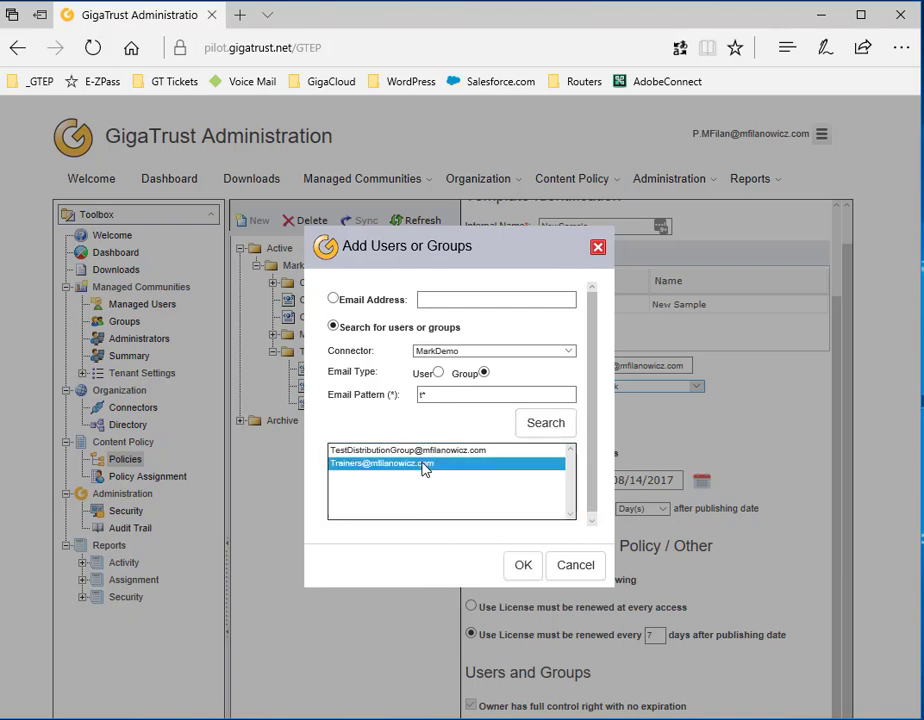
pyautogui.click(520, 566)
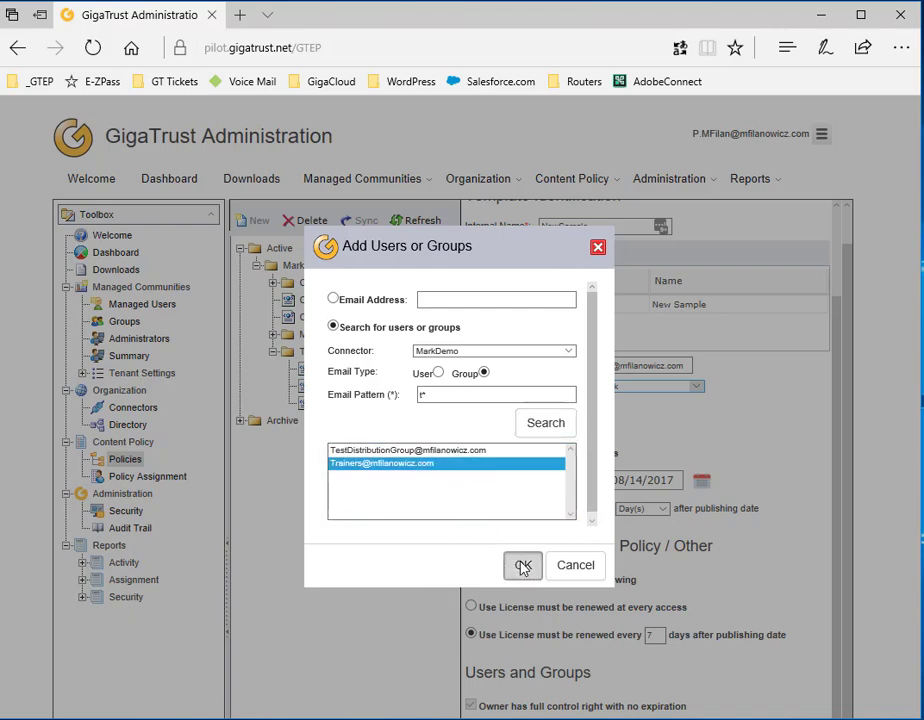
pyautogui.scroll(-3, 520, 566)
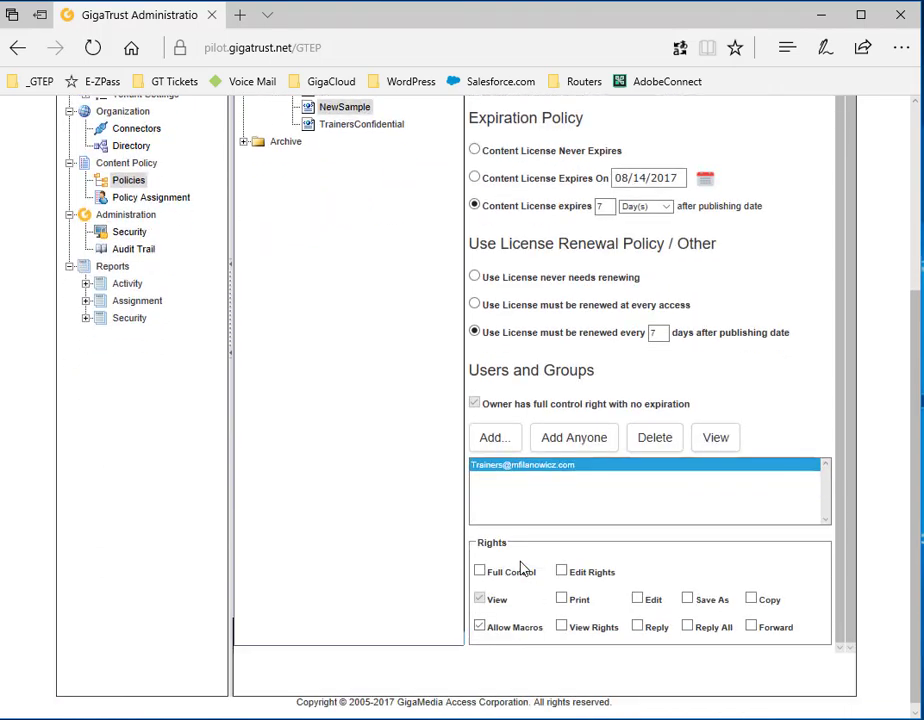
# Search users matching new* and add NewHire1 to the template's Users and Groups
pyautogui.click(500, 444)
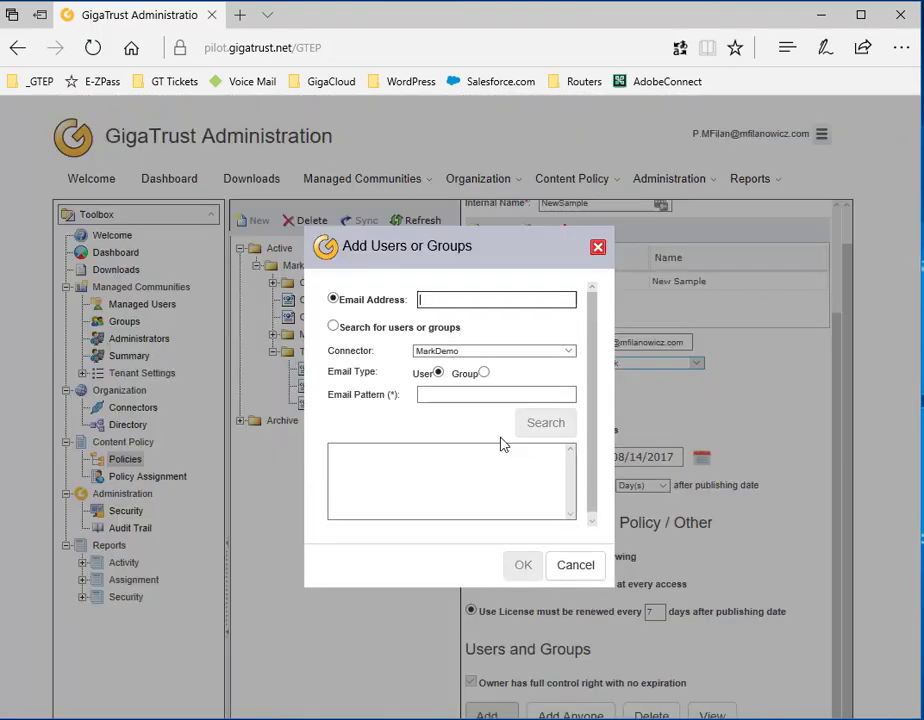
pyautogui.click(456, 390)
pyautogui.write('n')
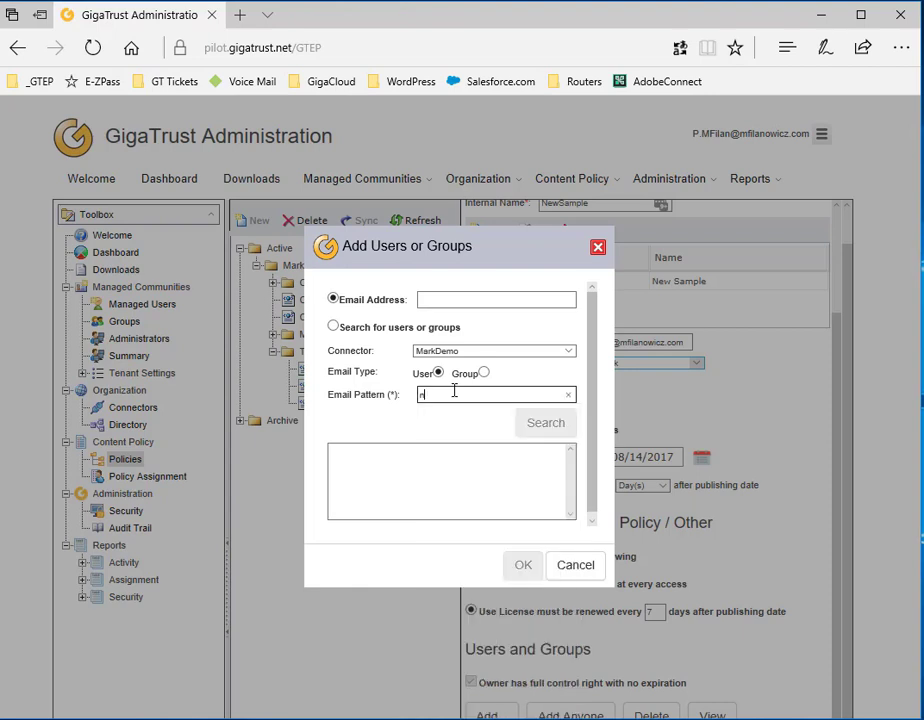
pyautogui.write('ew*')
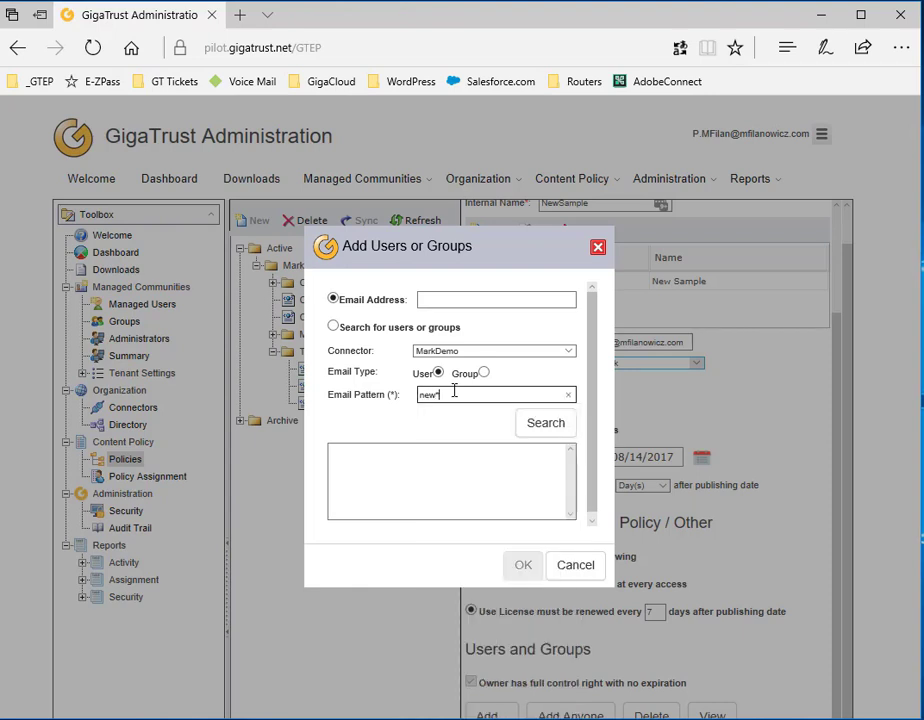
pyautogui.click(545, 424)
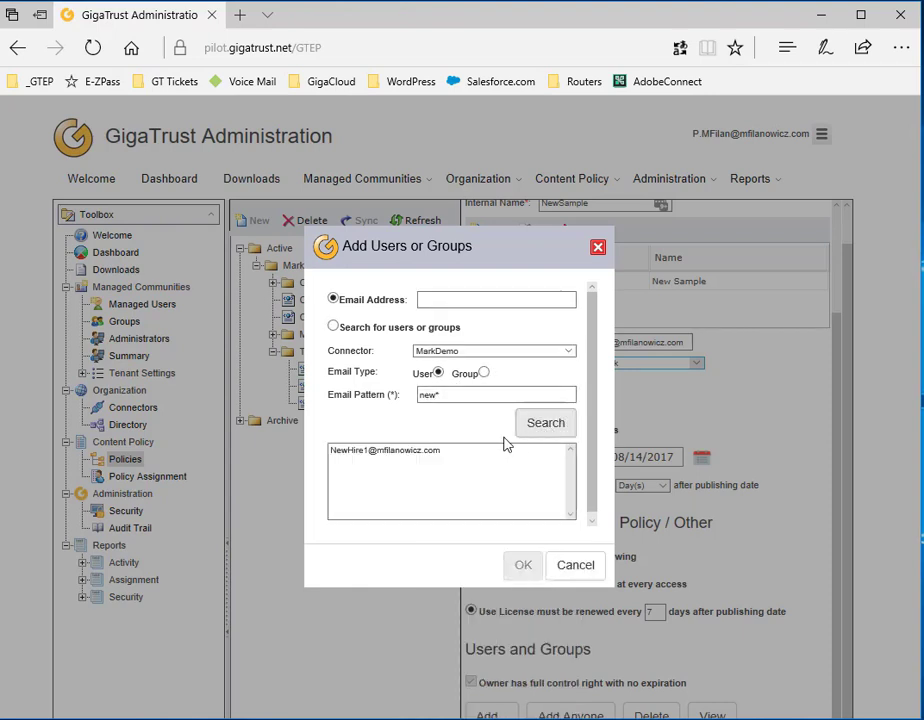
pyautogui.click(430, 455)
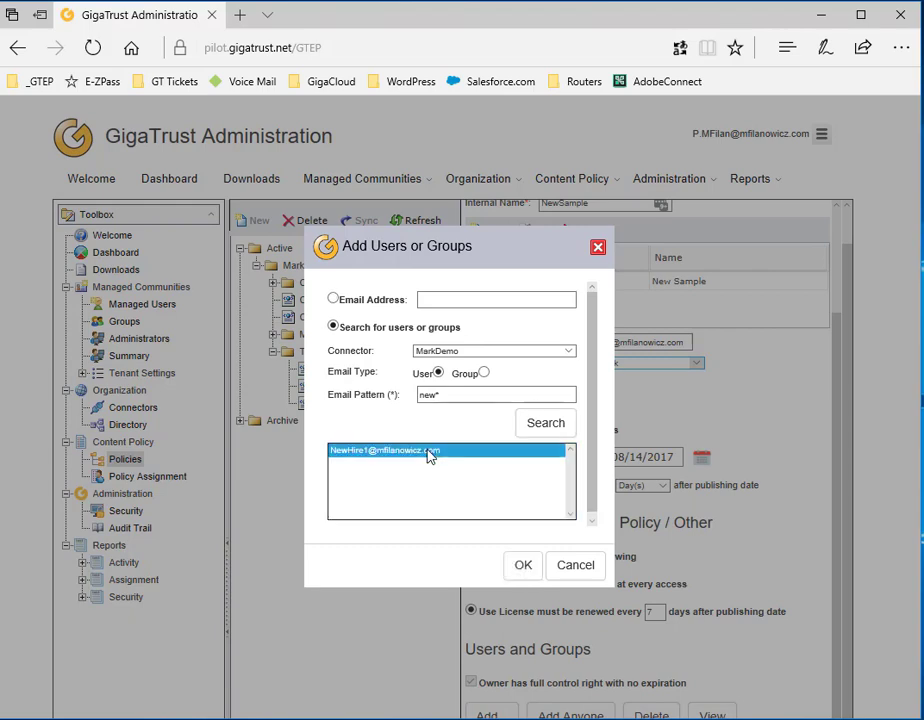
pyautogui.click(515, 567)
pyautogui.scroll(-3, 515, 567)
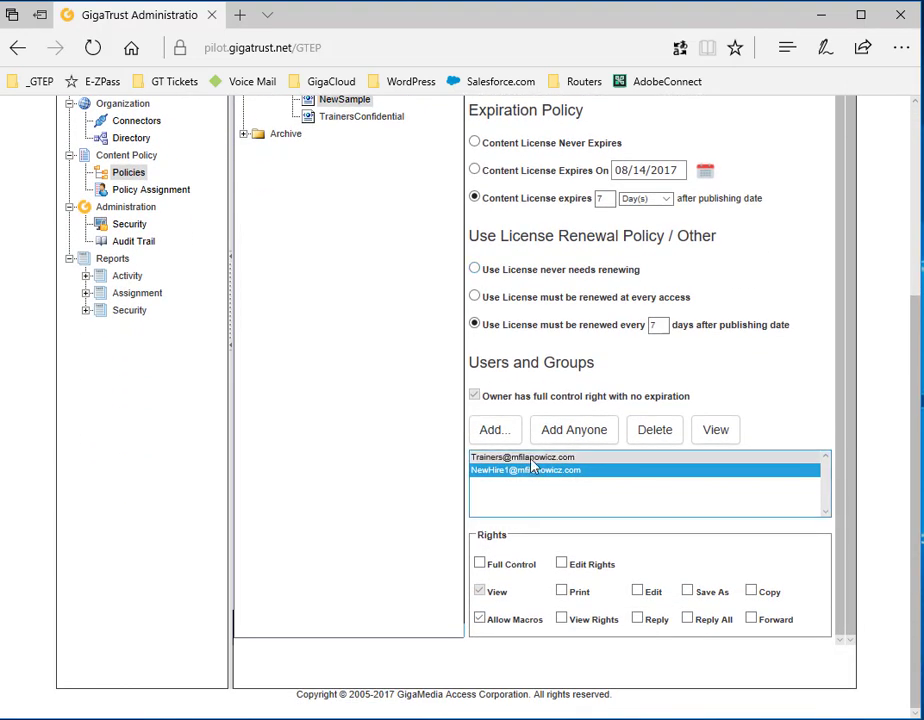
# Tick Edit, Print and Reply All for the Trainers group, then select NewHire1
pyautogui.click(532, 458)
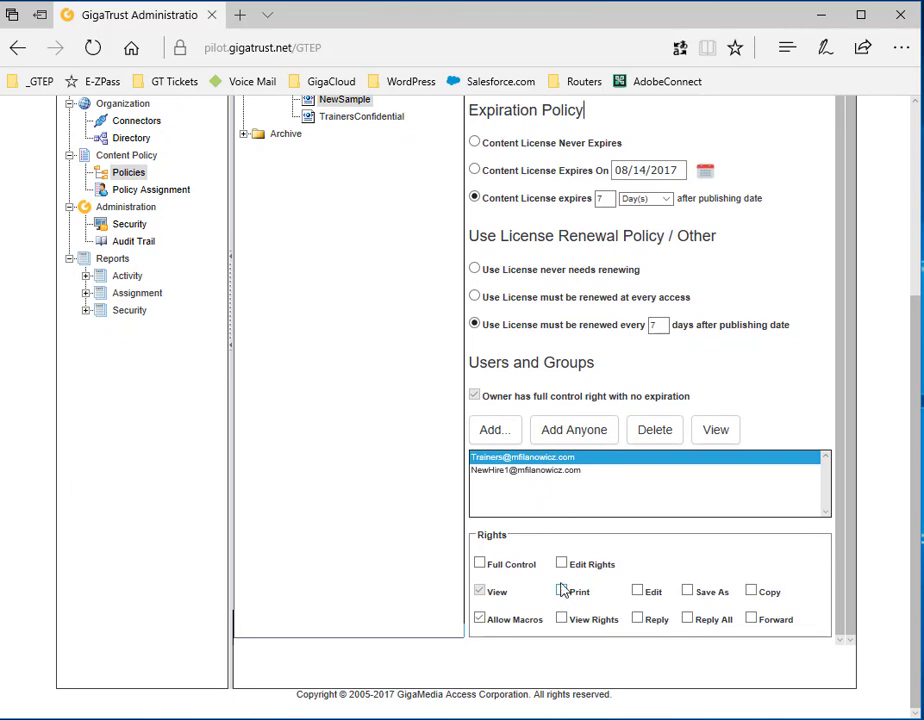
pyautogui.click(637, 592)
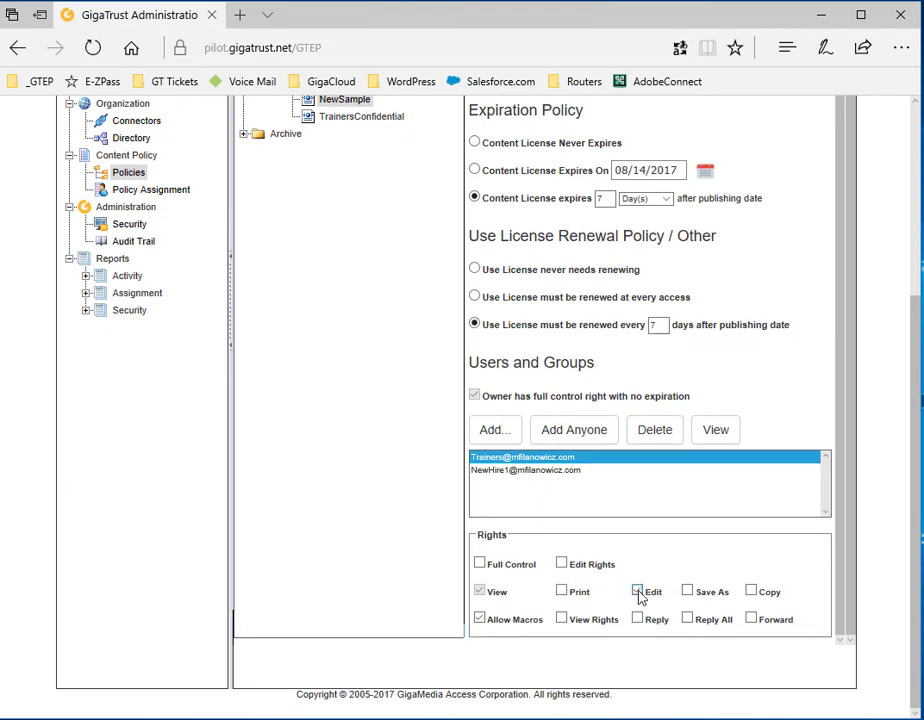
pyautogui.click(561, 591)
pyautogui.click(688, 619)
pyautogui.click(531, 472)
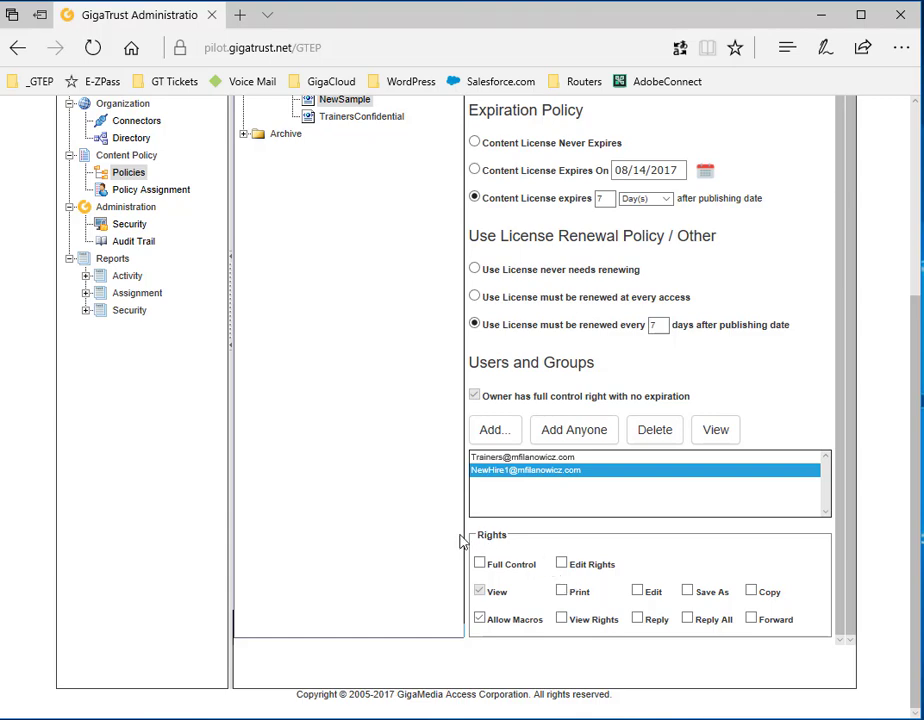
pyautogui.scroll(10, 462, 540)
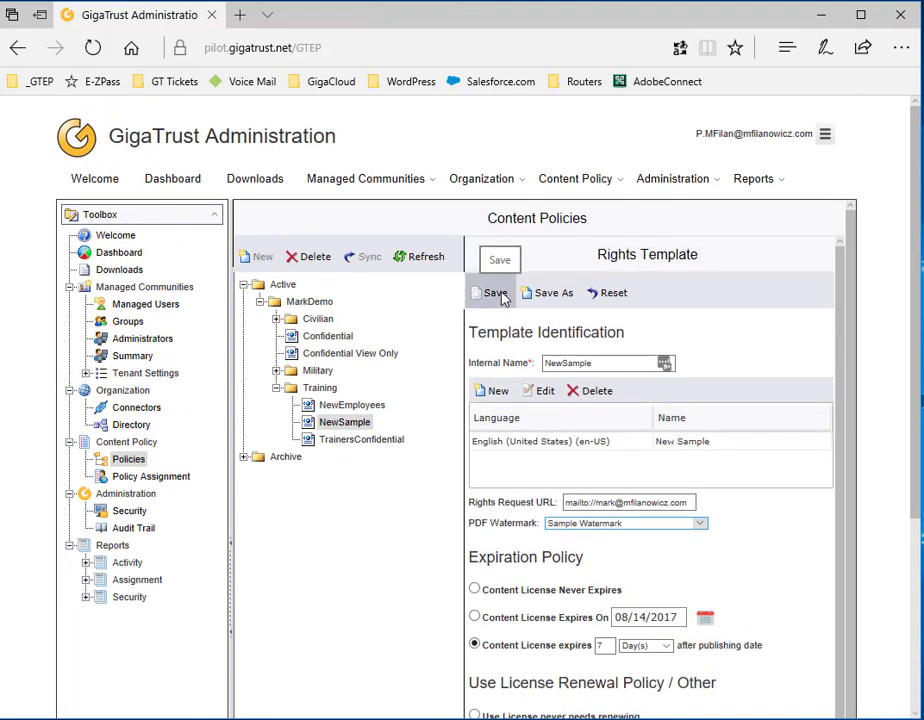
# Save the NewSample rights template and acknowledge the Template Saved message
pyautogui.click(497, 293)
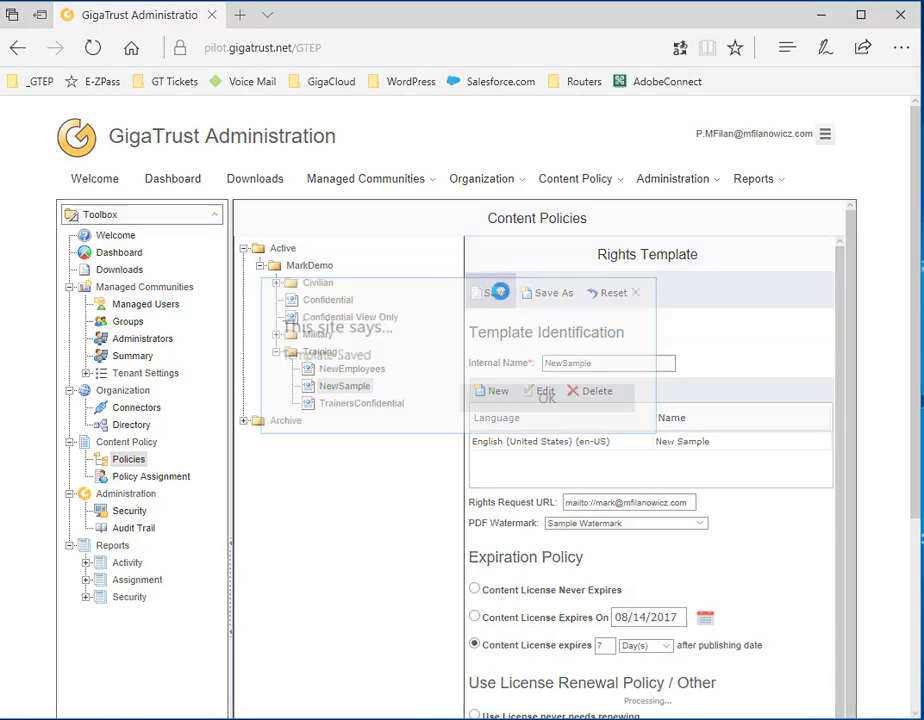
pyautogui.click(563, 408)
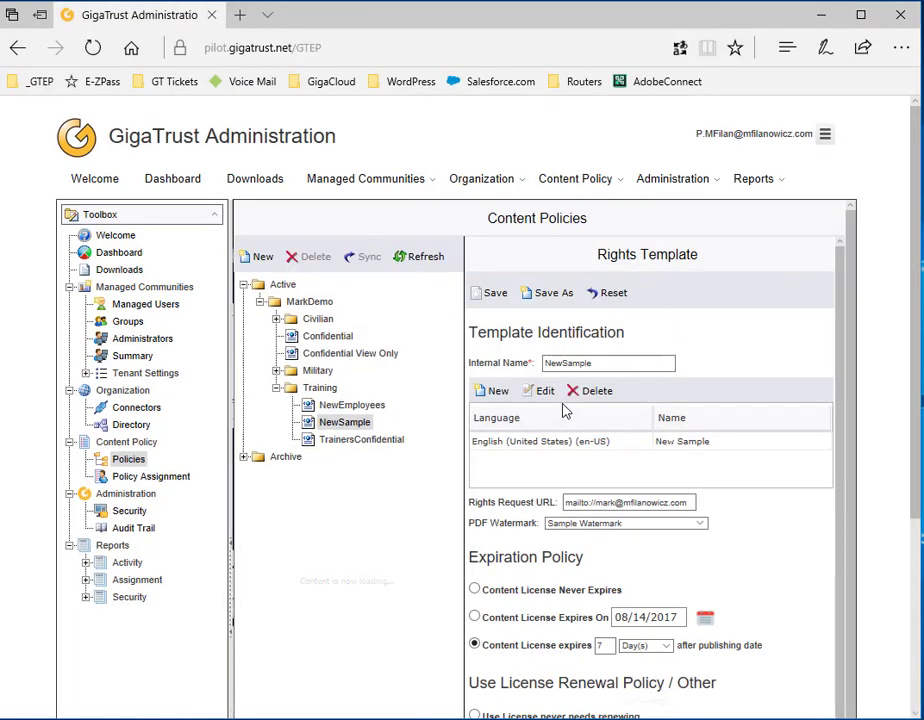